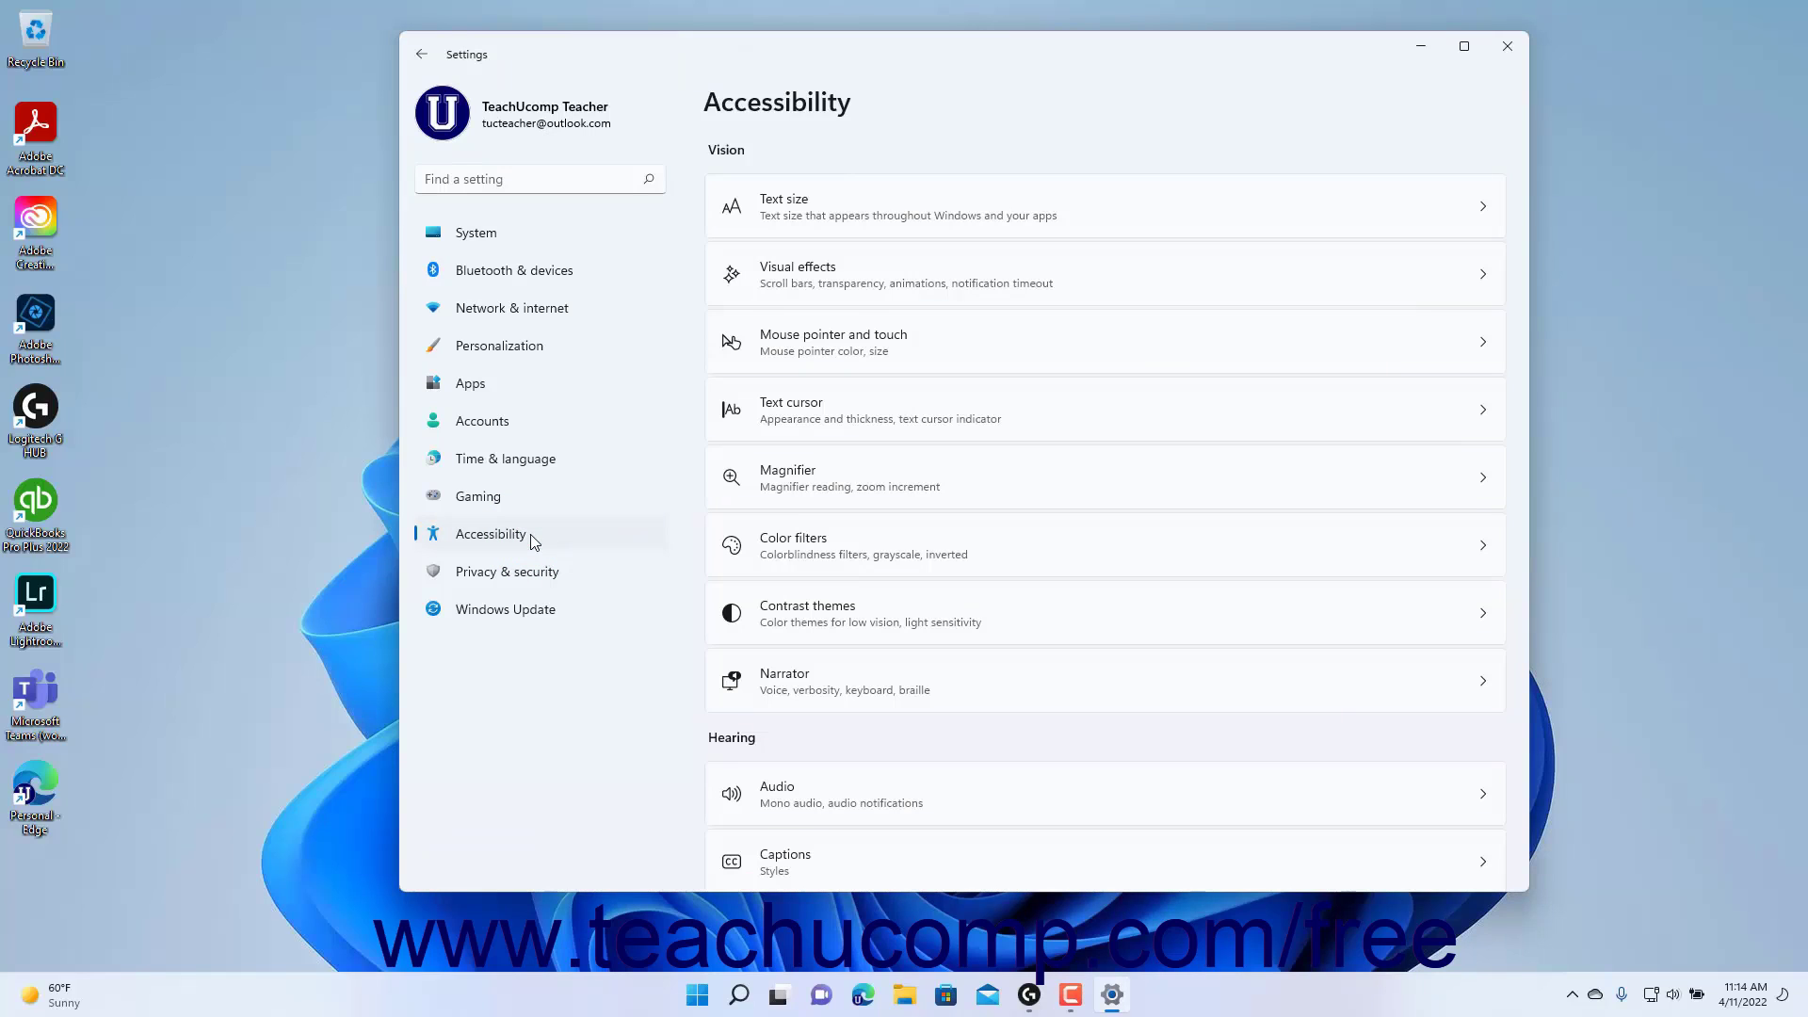
Open the Magnifier page under Accessibility > Vision
left_click(859, 488)
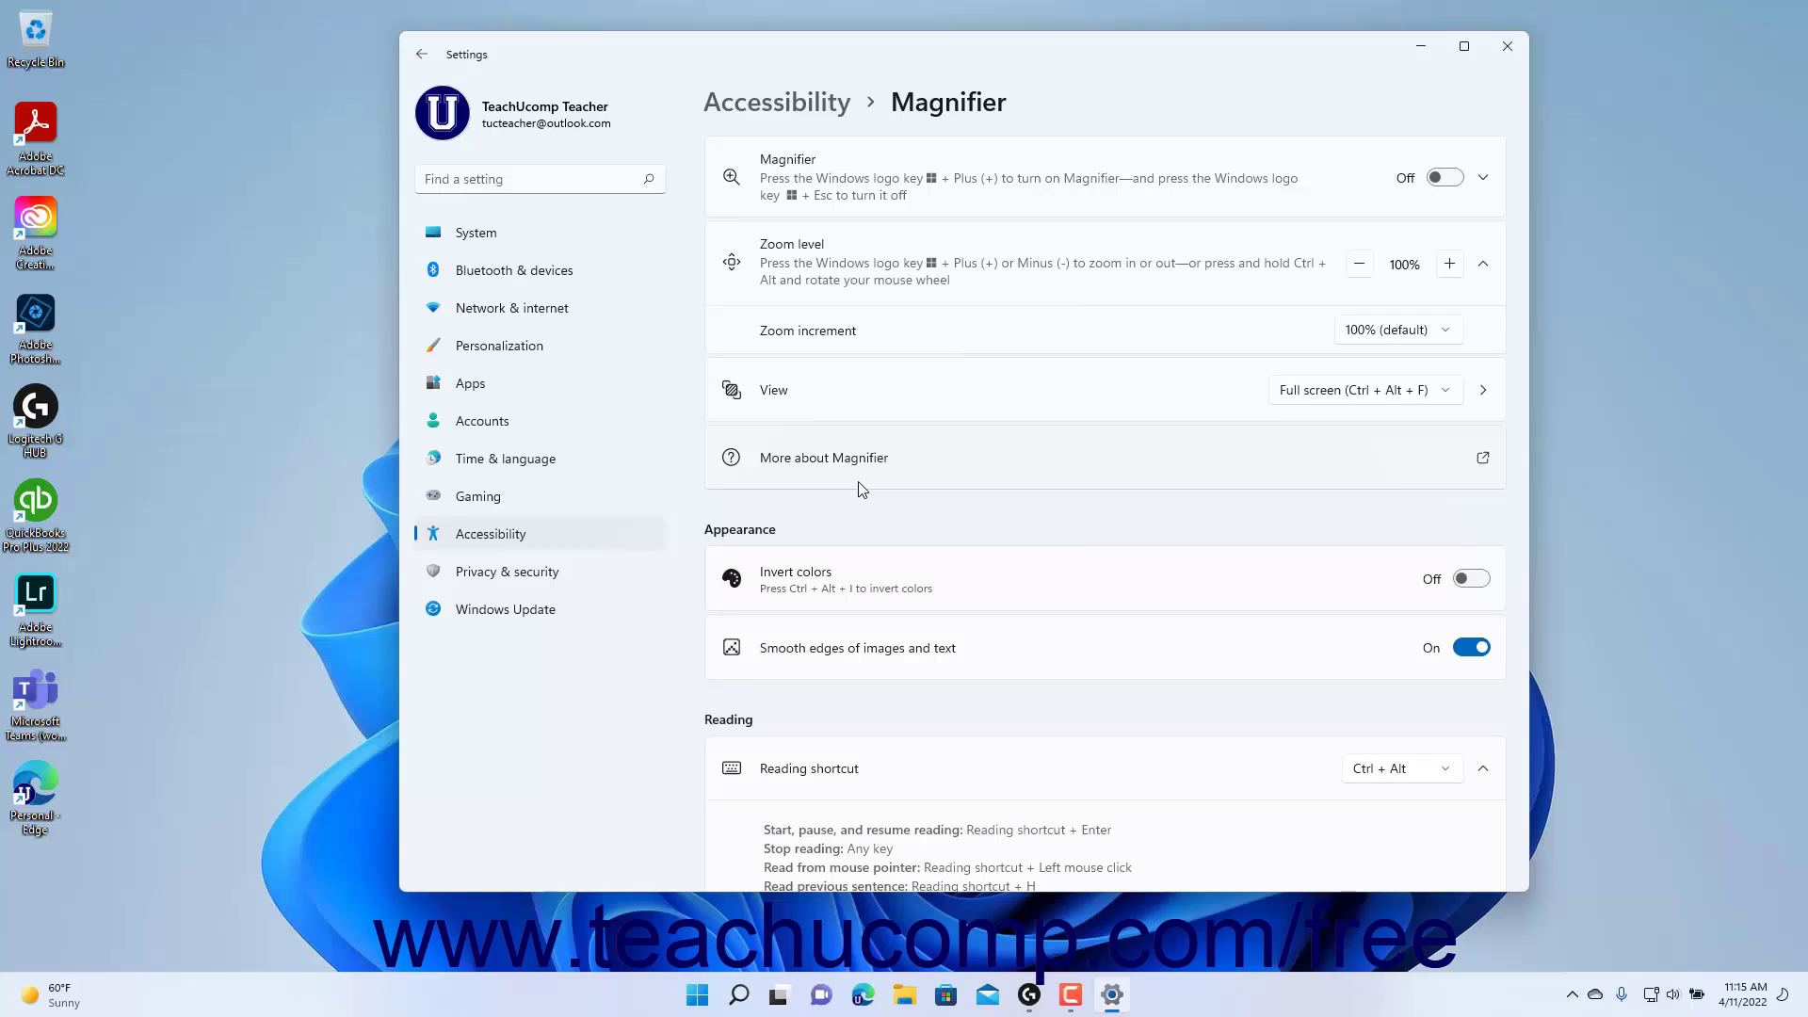
Switch Magnifier on and back off, then expand its start-before/after-sign-in options
left_click(1446, 188)
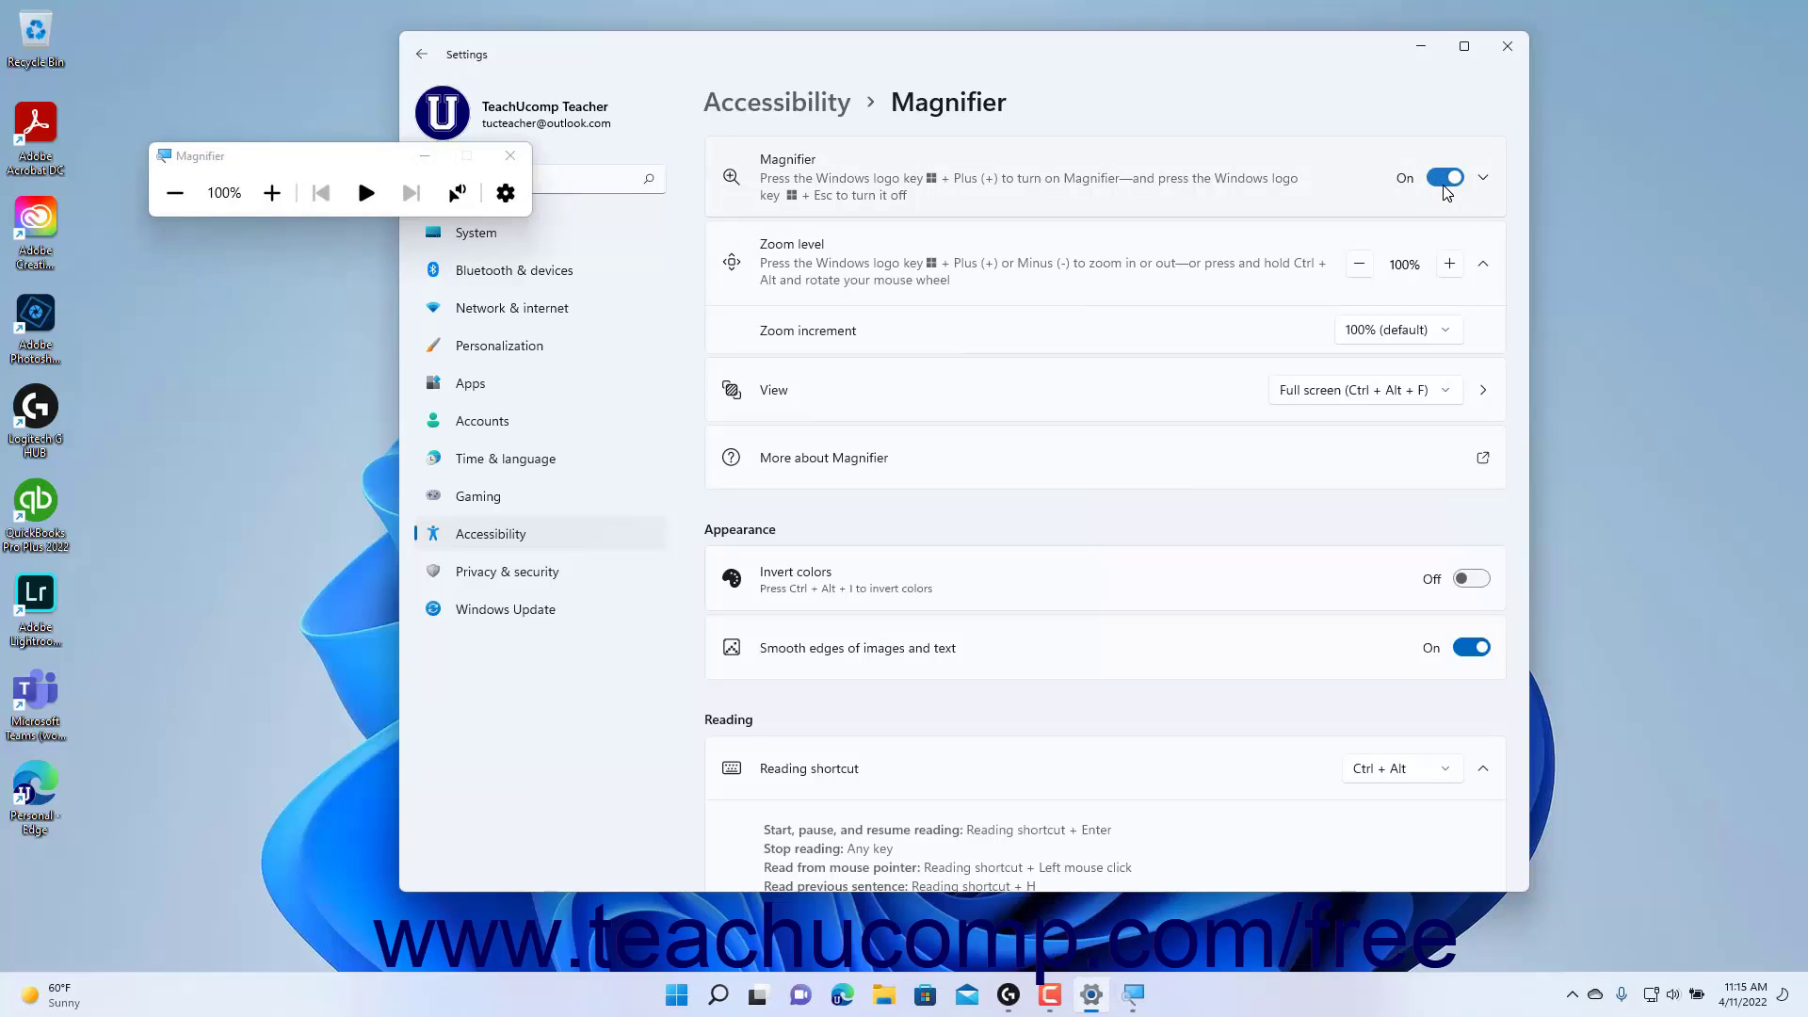
left_click(1447, 188)
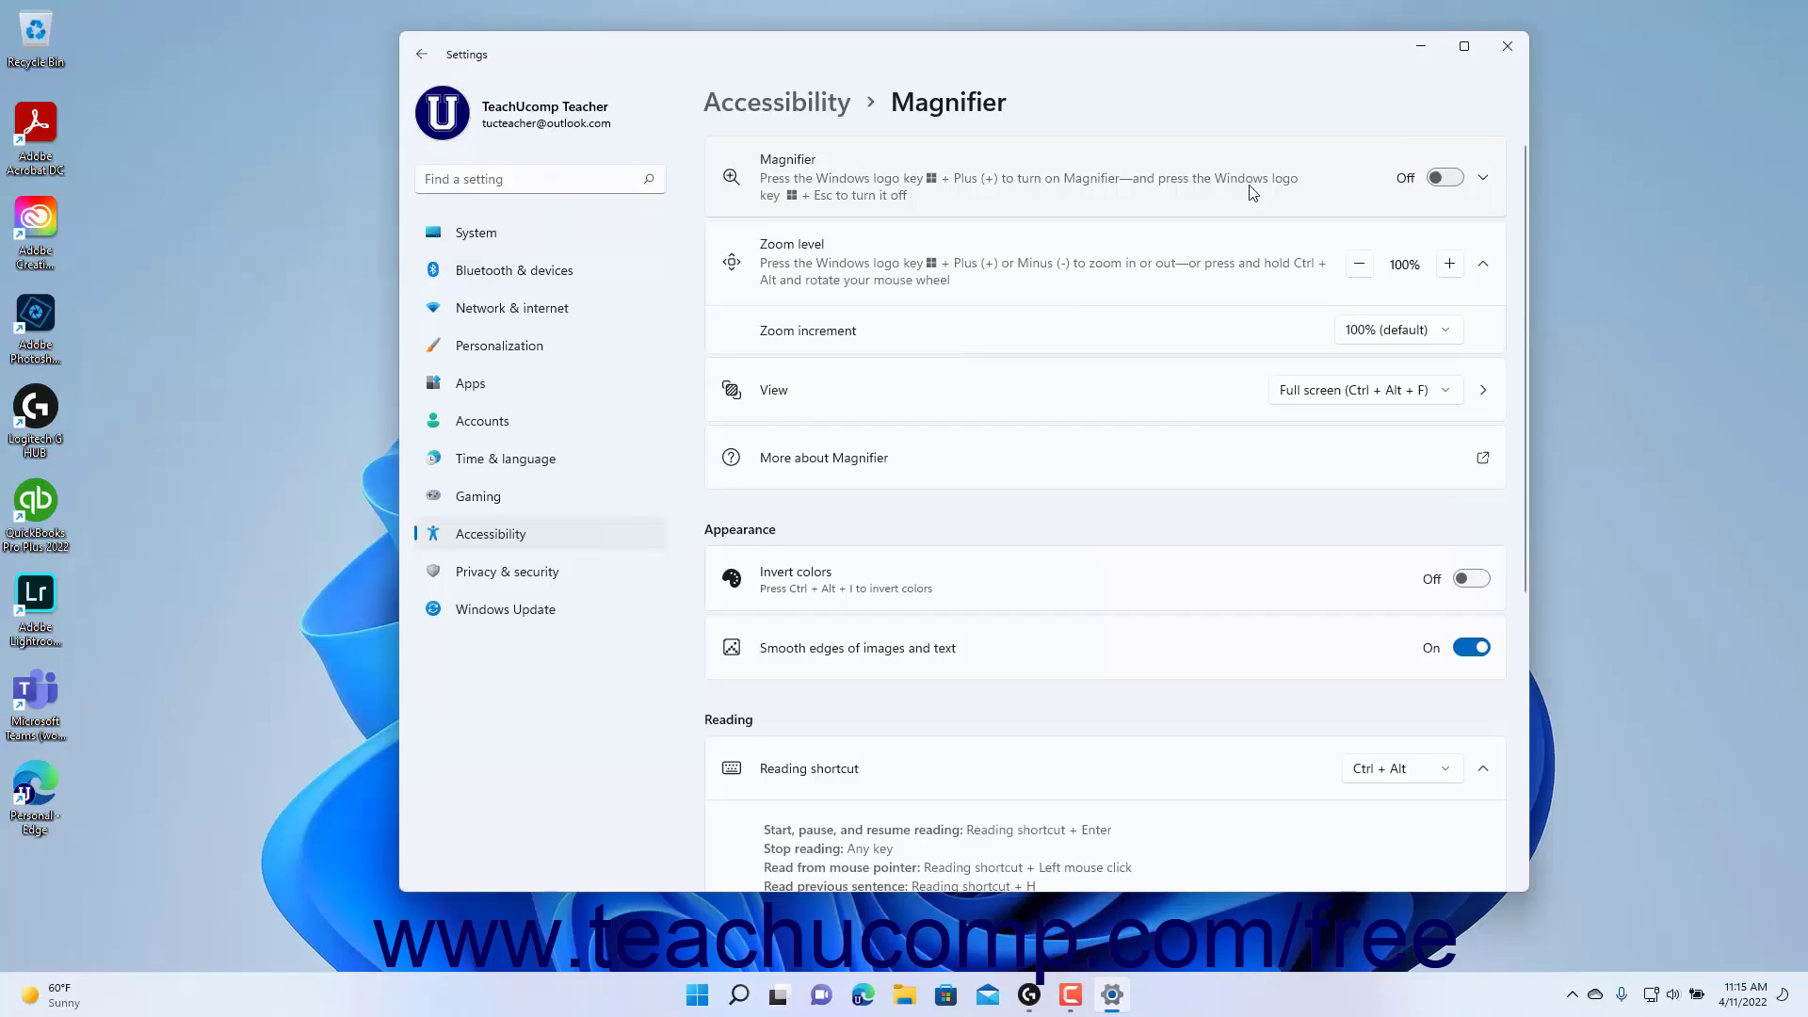
left_click(1025, 199)
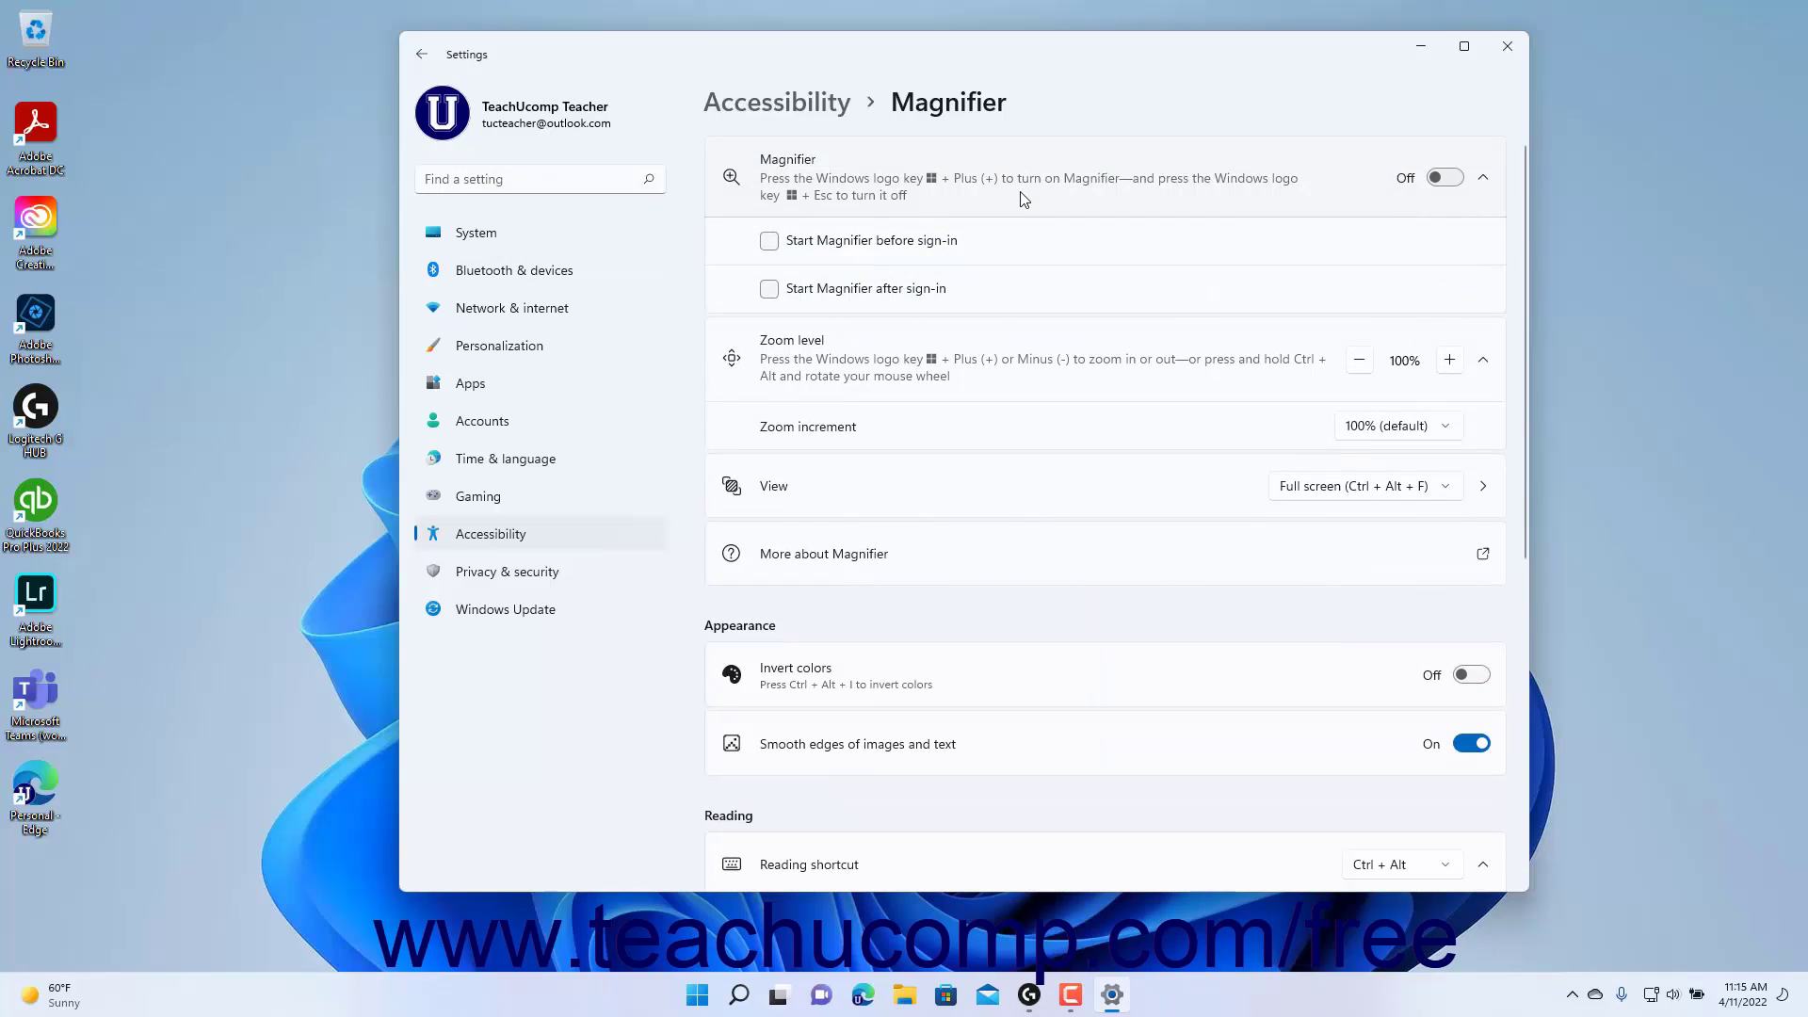
left_click(770, 245)
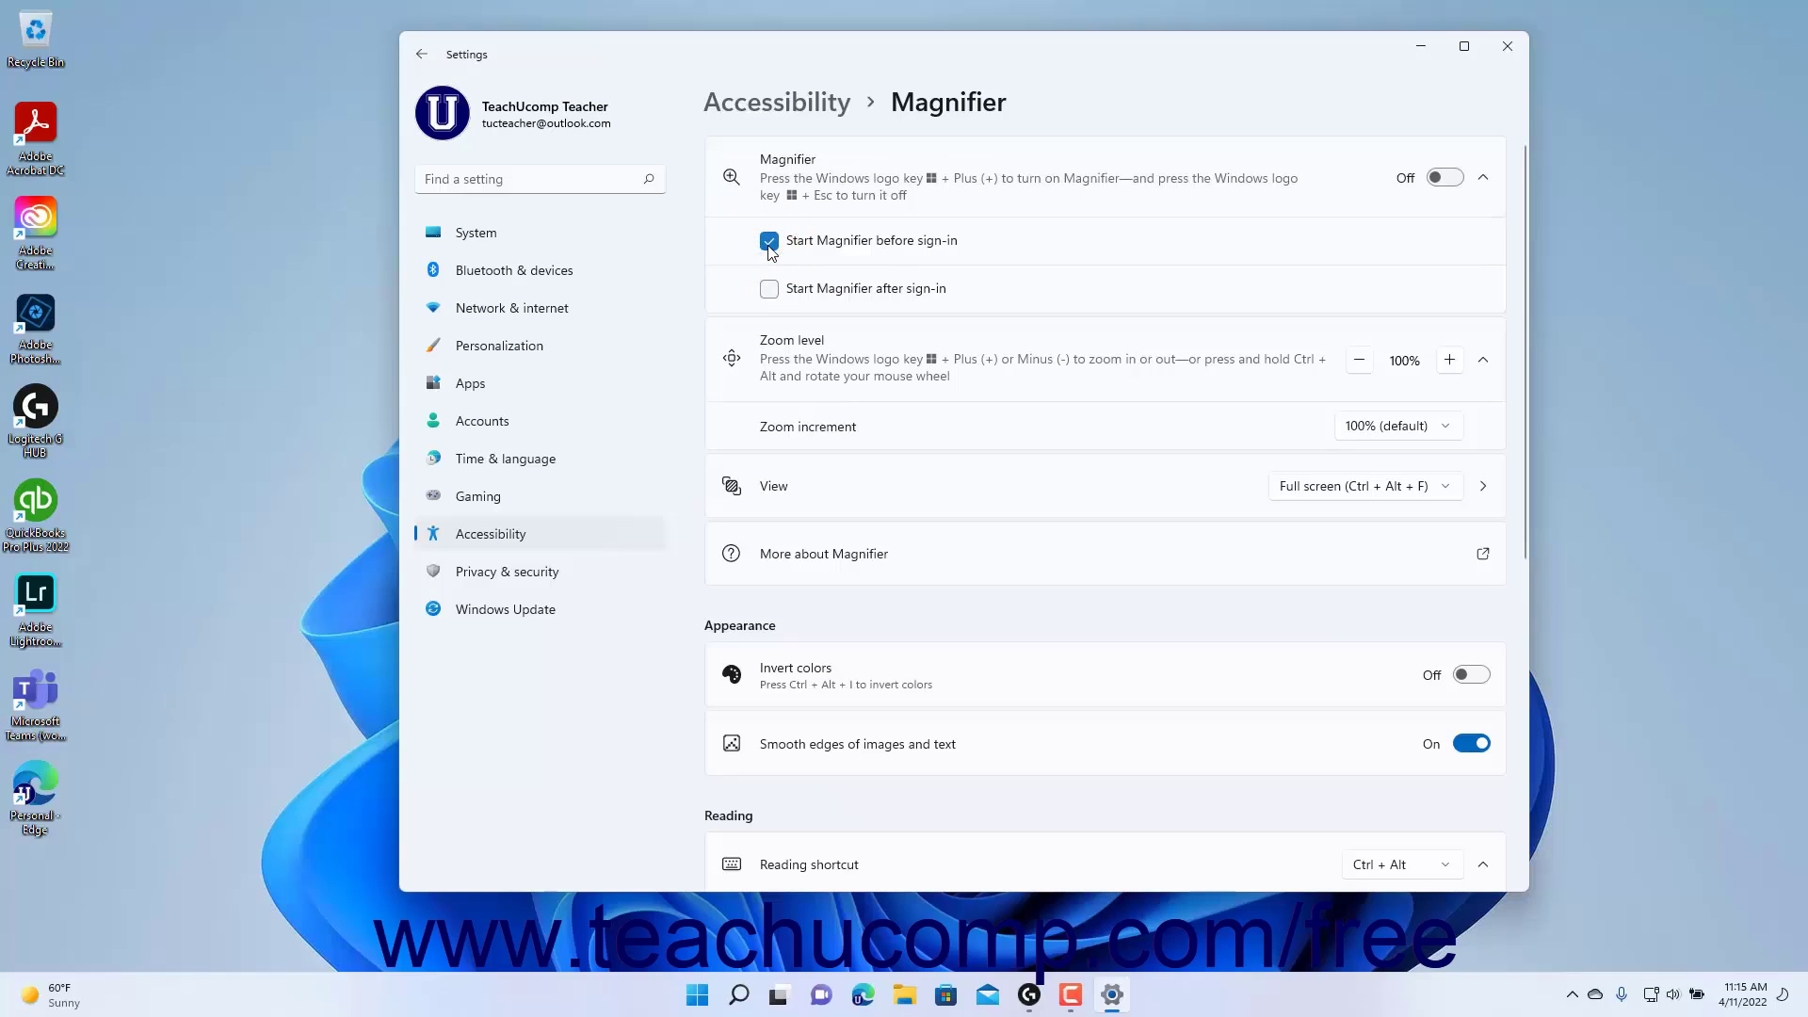
left_click(769, 243)
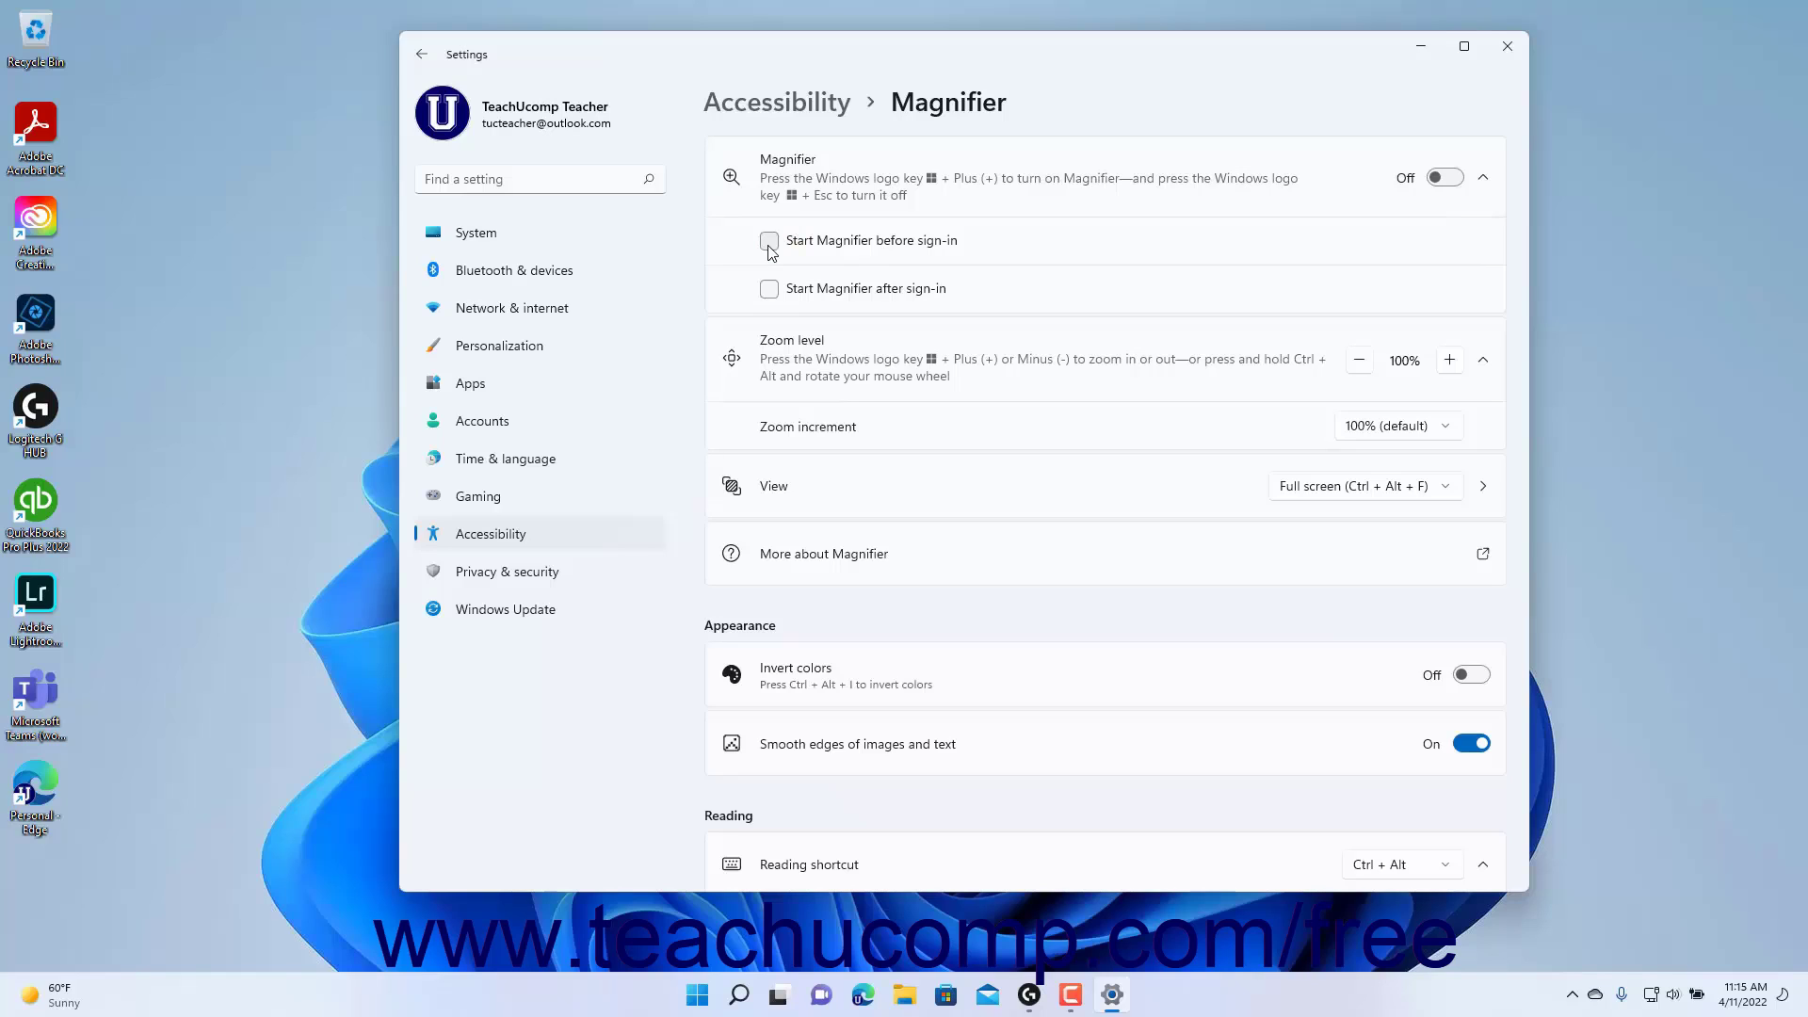
left_click(770, 291)
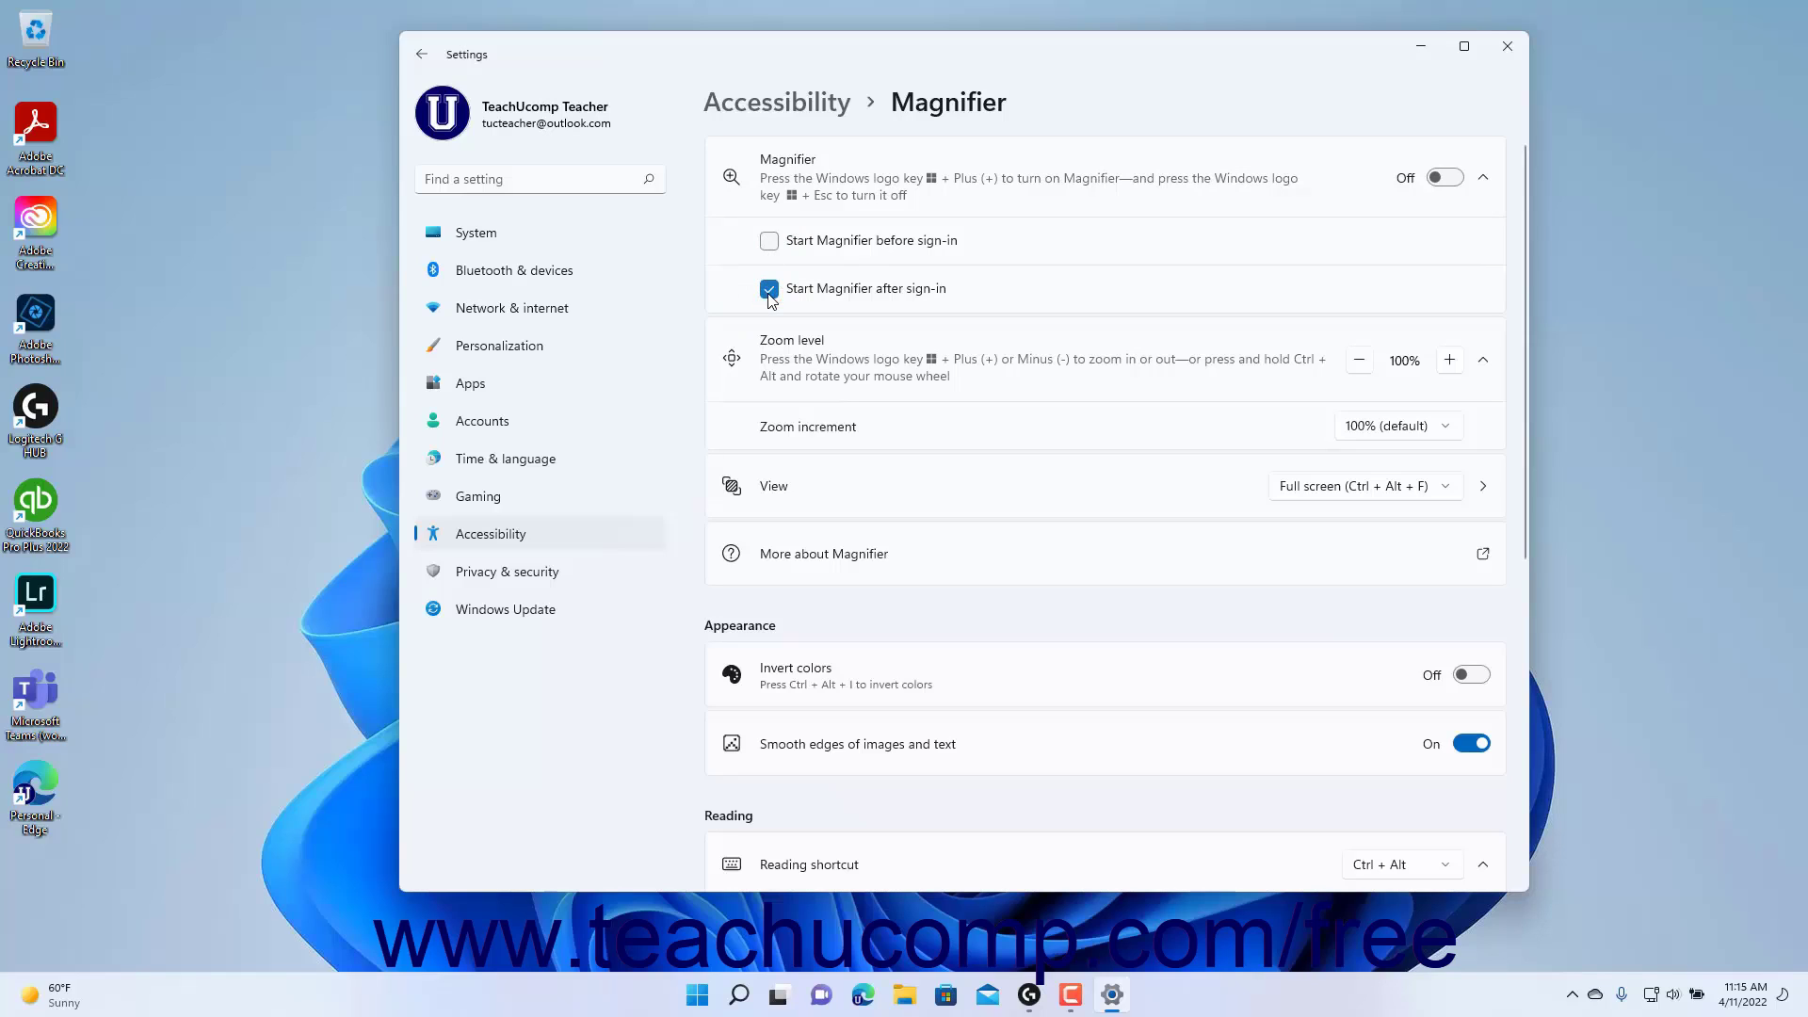
left_click(770, 291)
left_click(1450, 362)
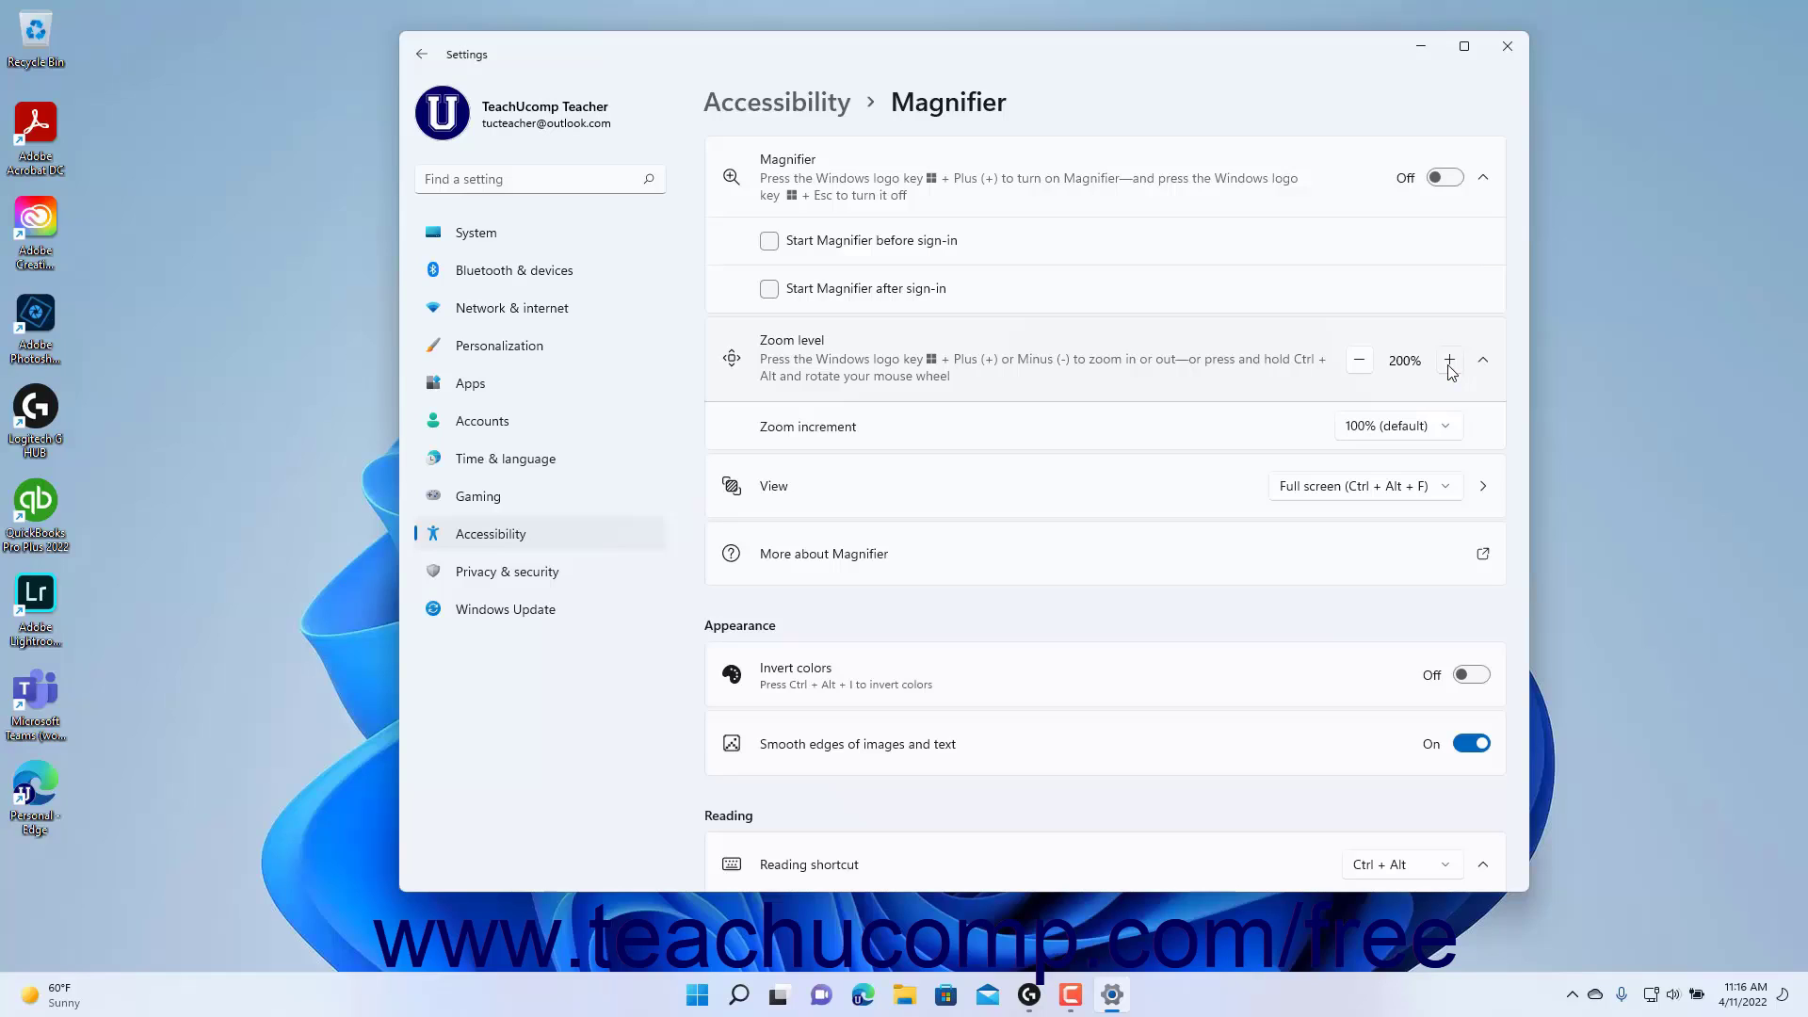
left_click(1362, 365)
left_click(1454, 438)
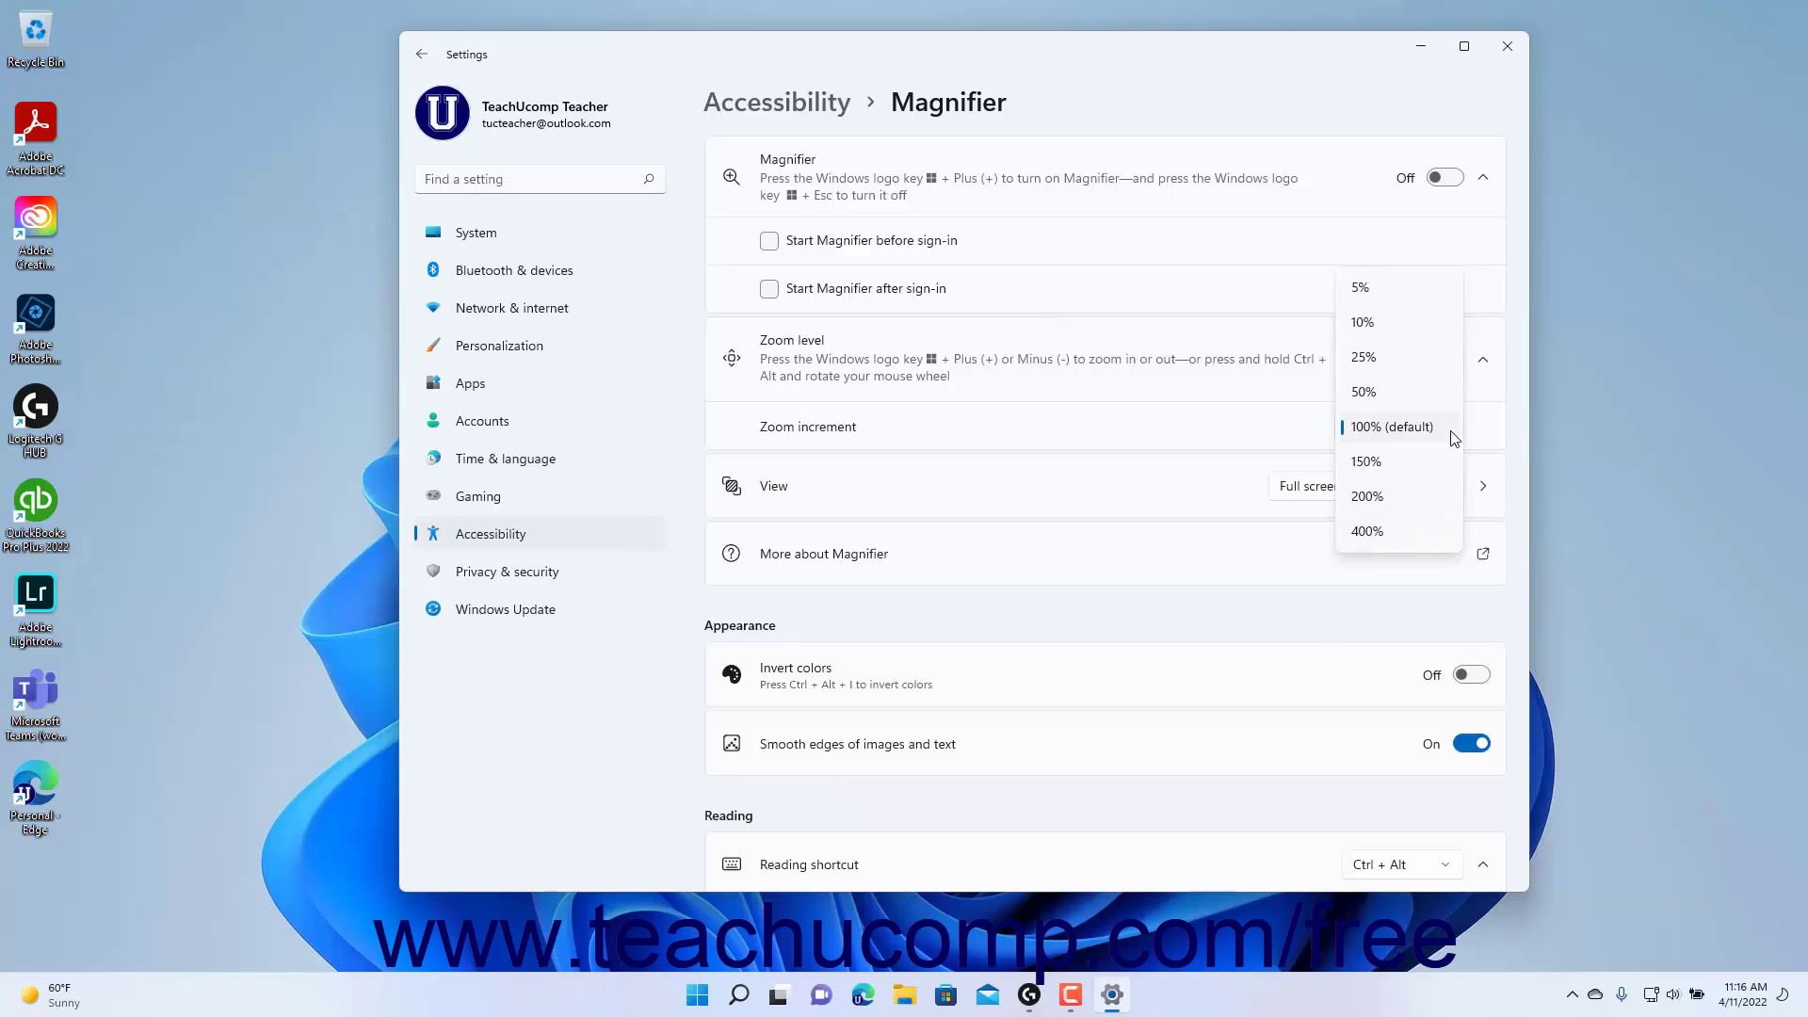
left_click(1454, 438)
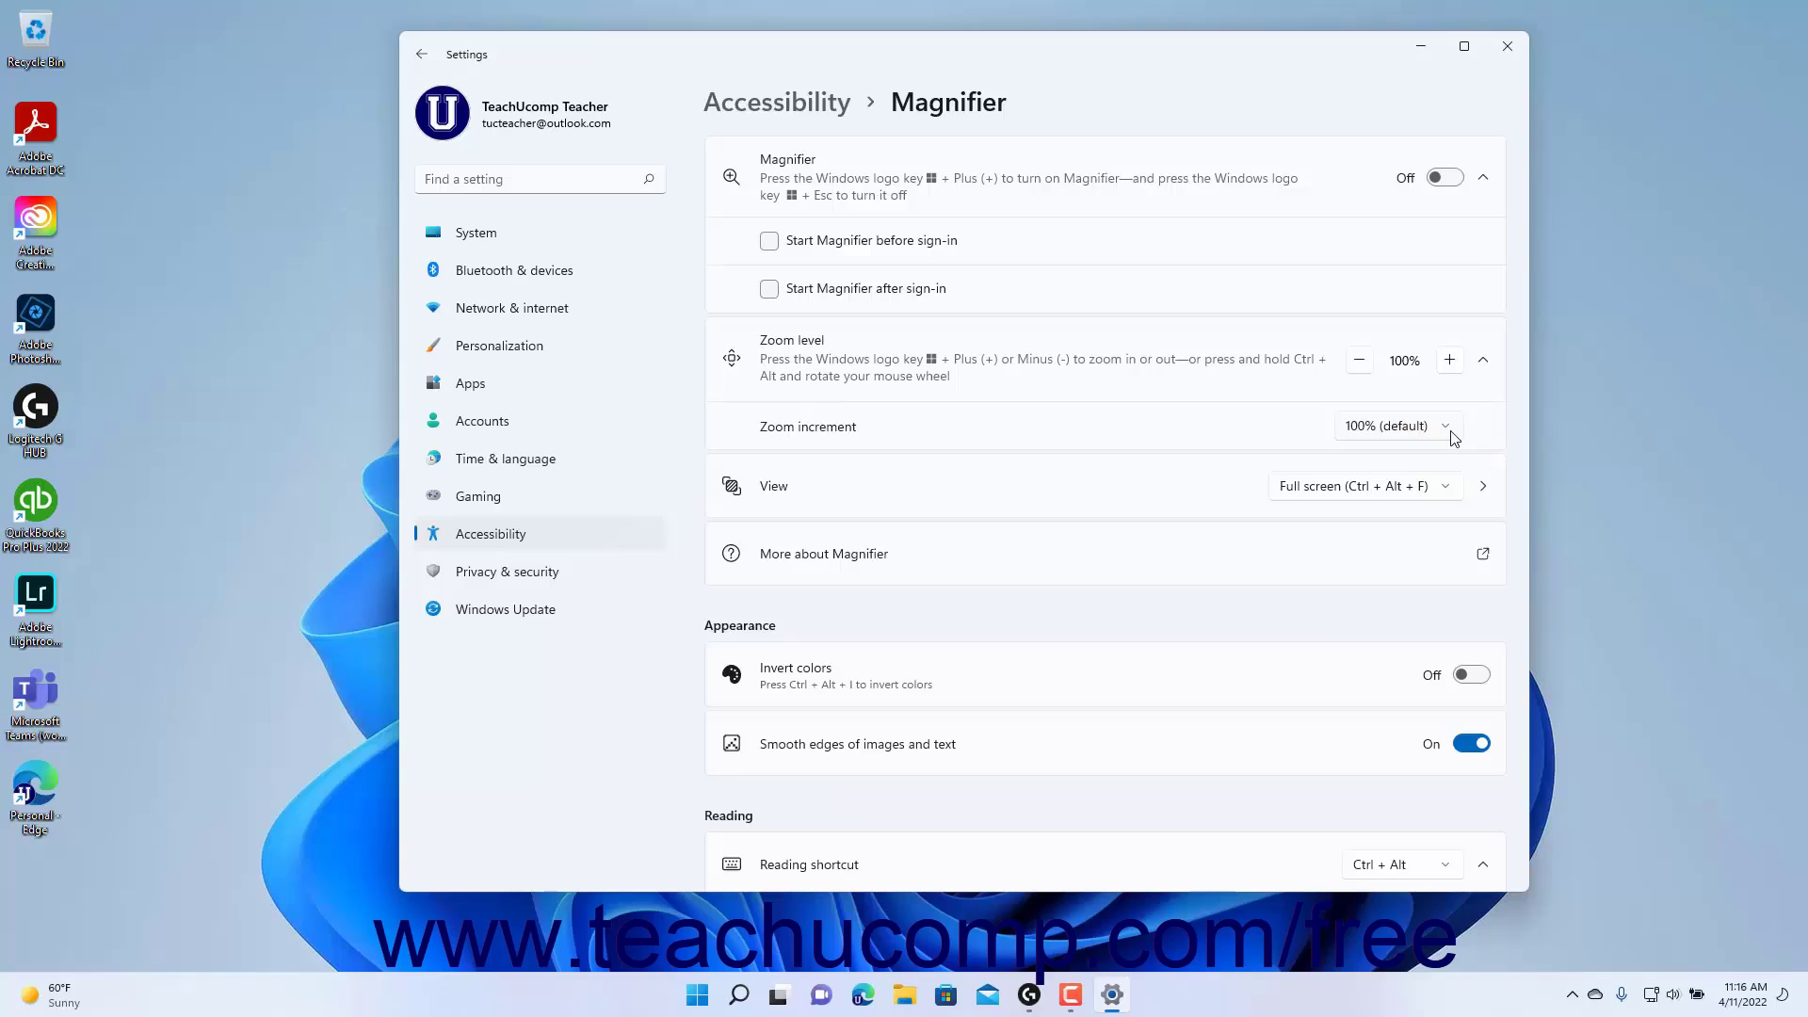
Keep the view mode on Full screen and open the View subpage with its follow options
left_click(1453, 491)
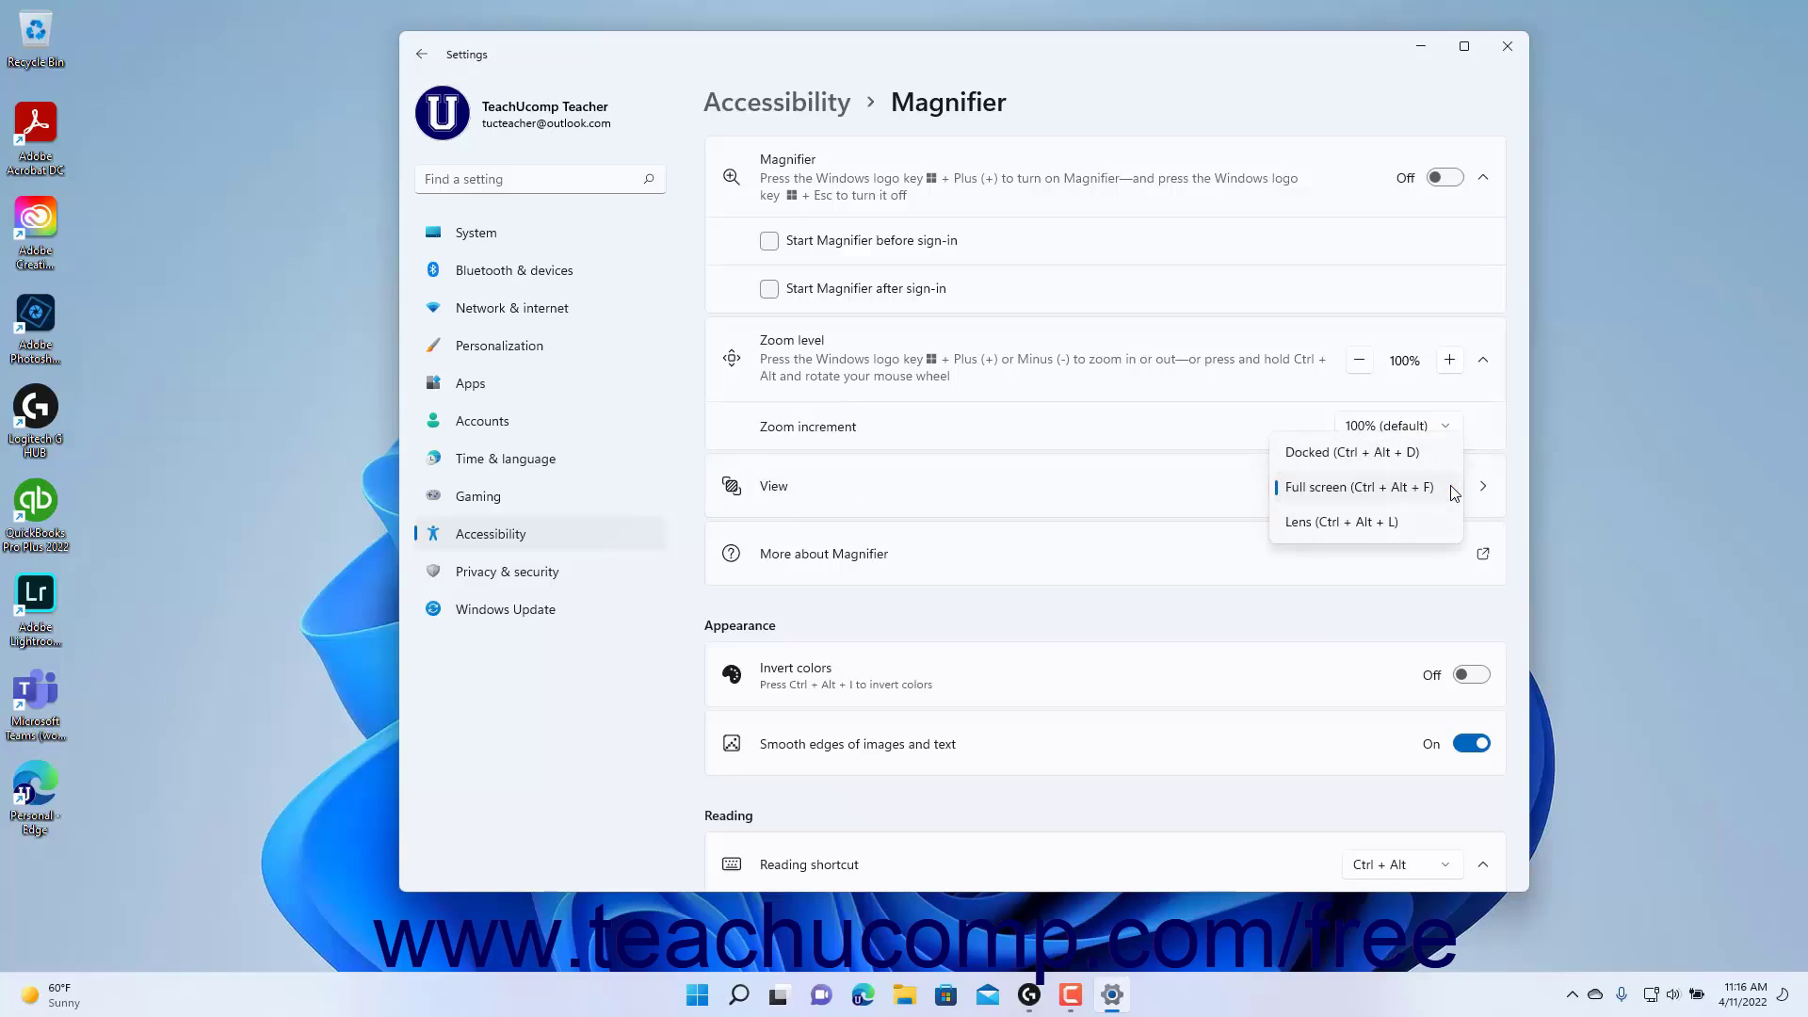
left_click(1453, 489)
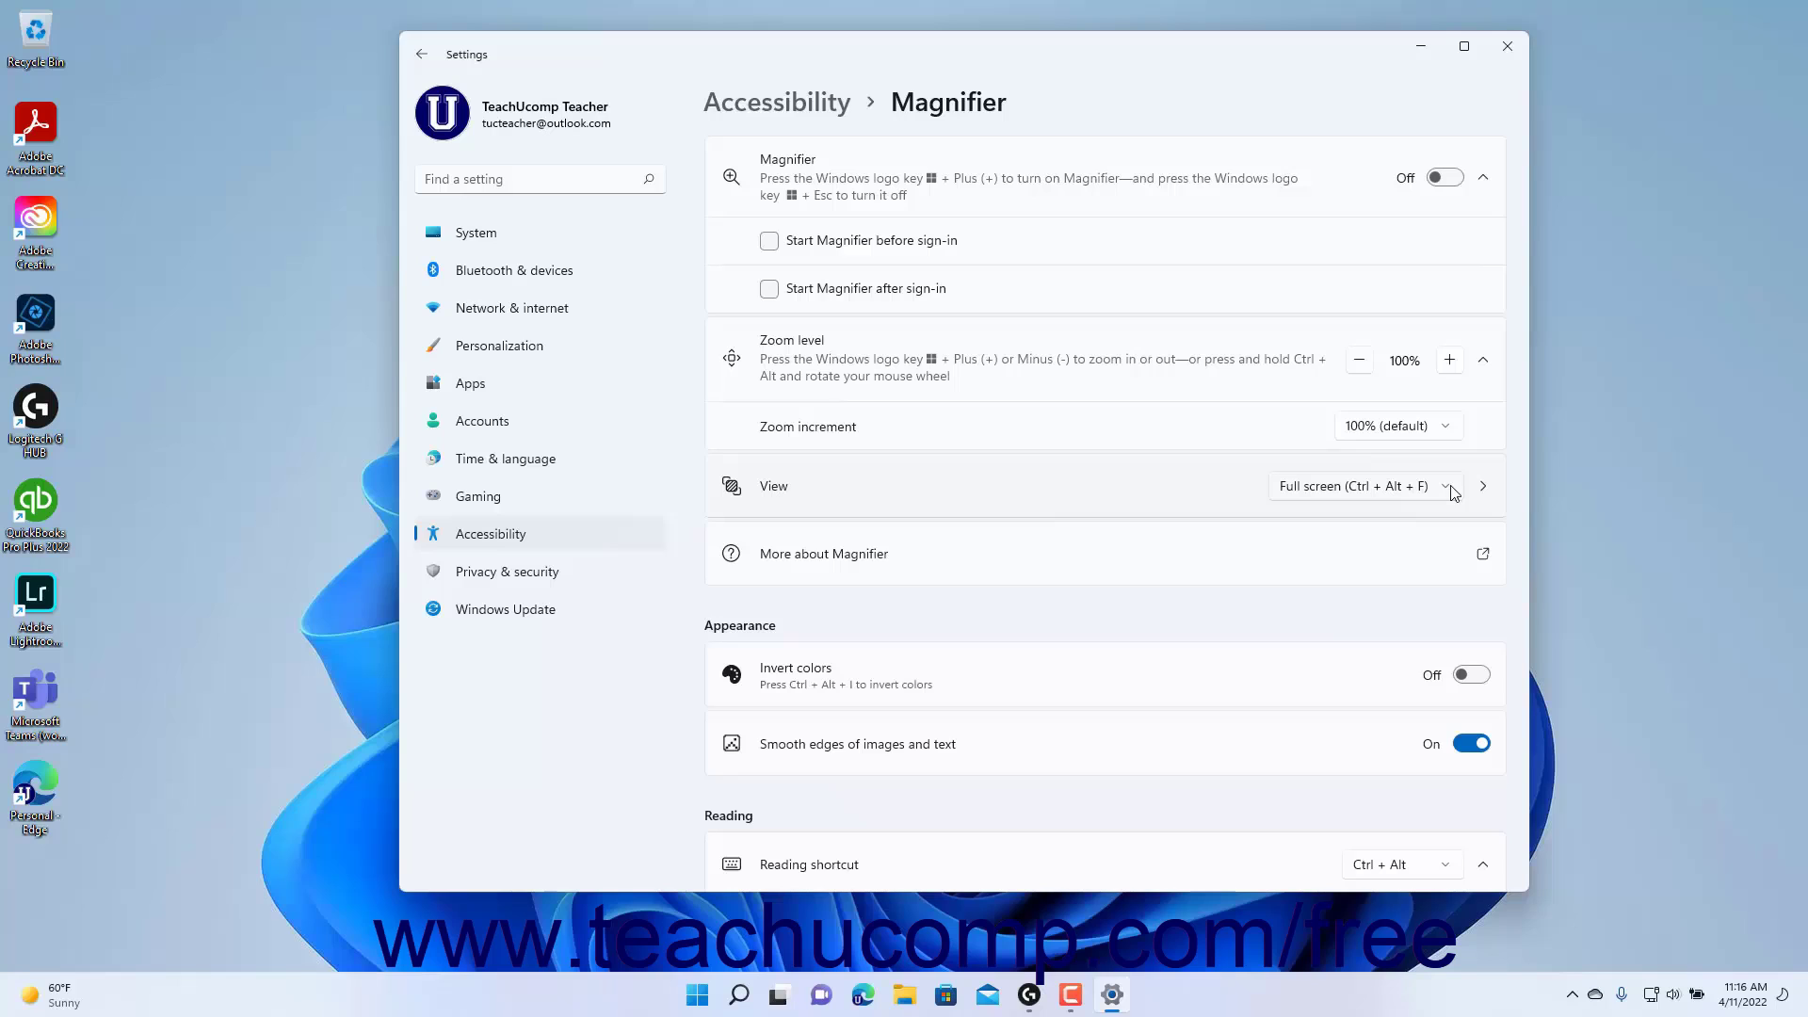
left_click(897, 493)
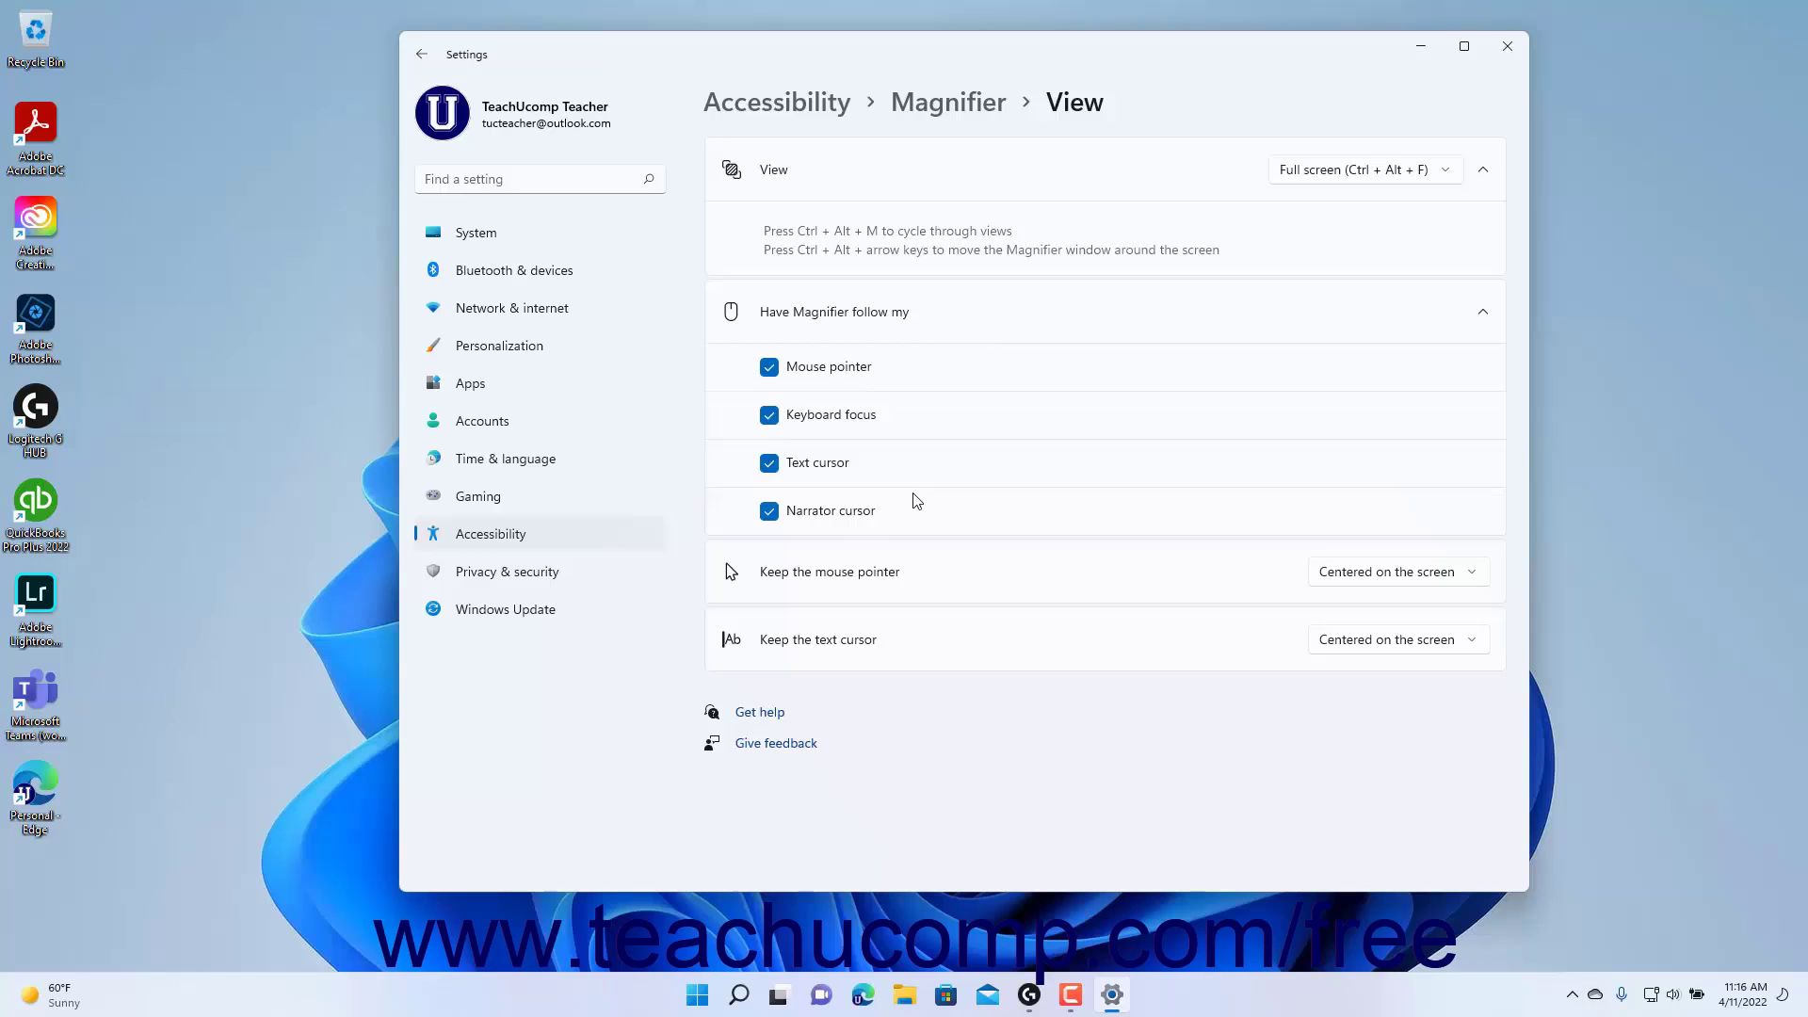
Switch to Lens view, raise the lens height to 30, then return to Full screen
left_click(1452, 179)
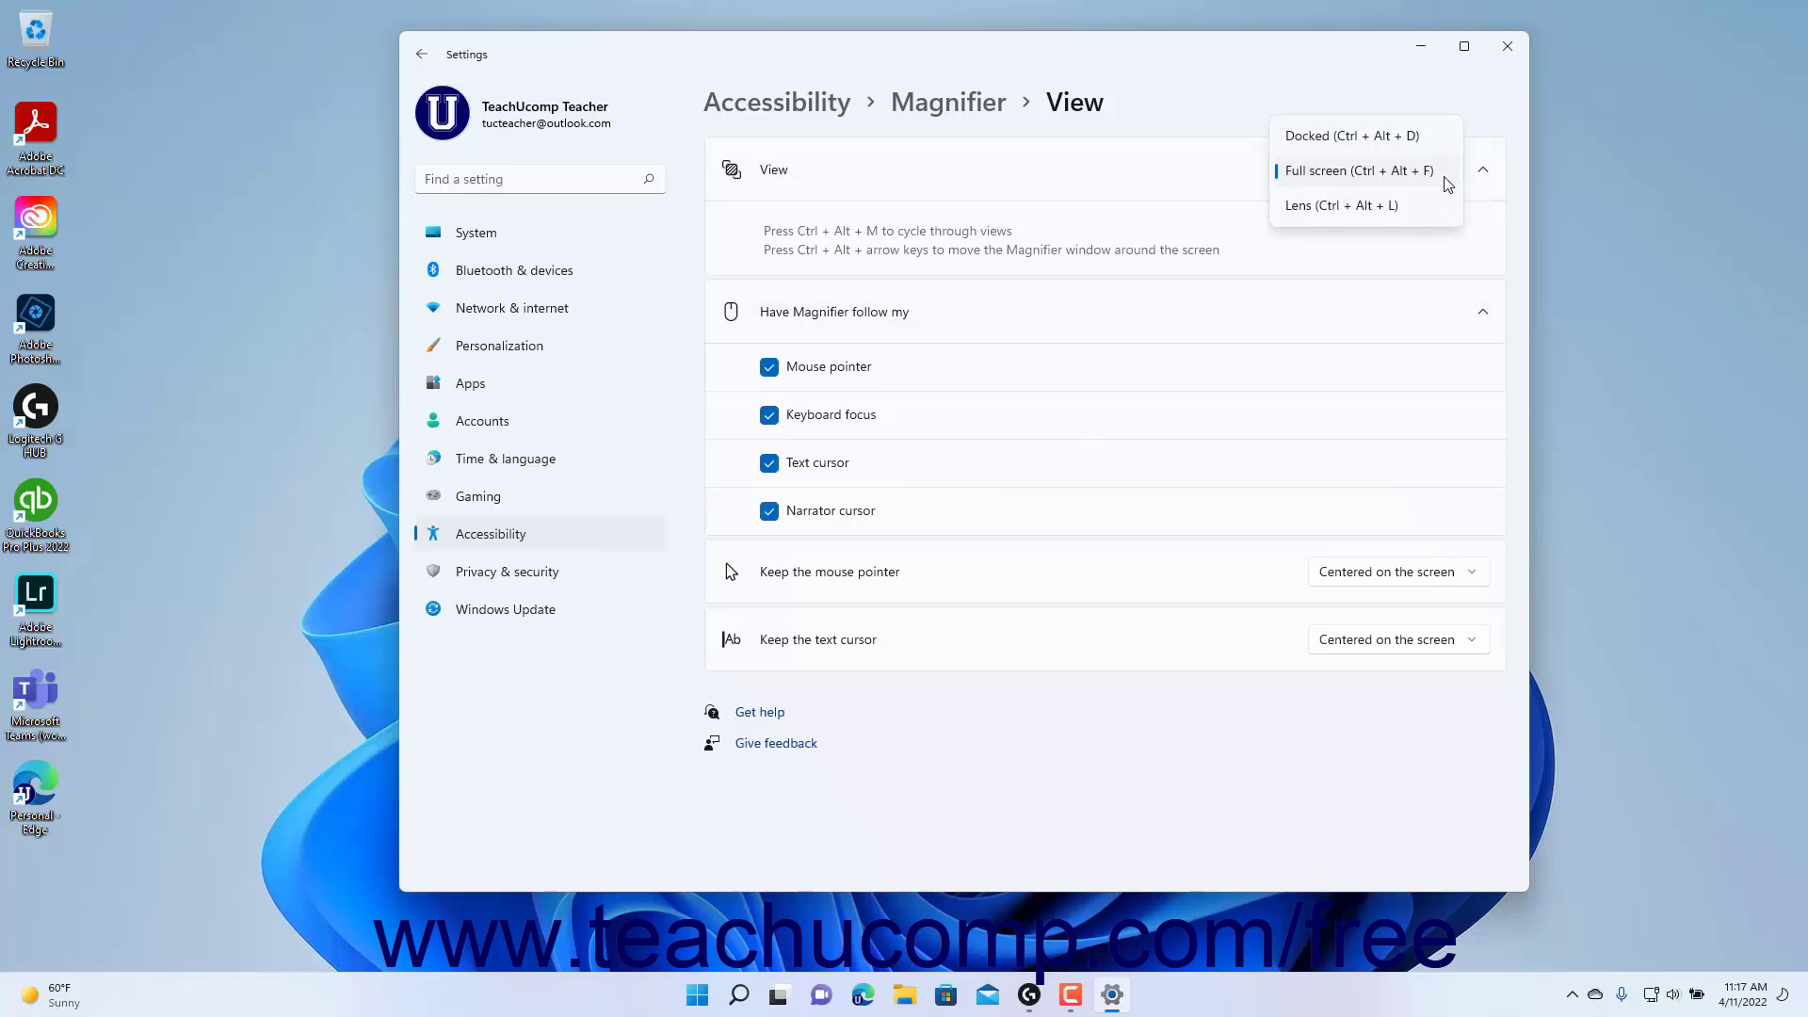
left_click(1400, 209)
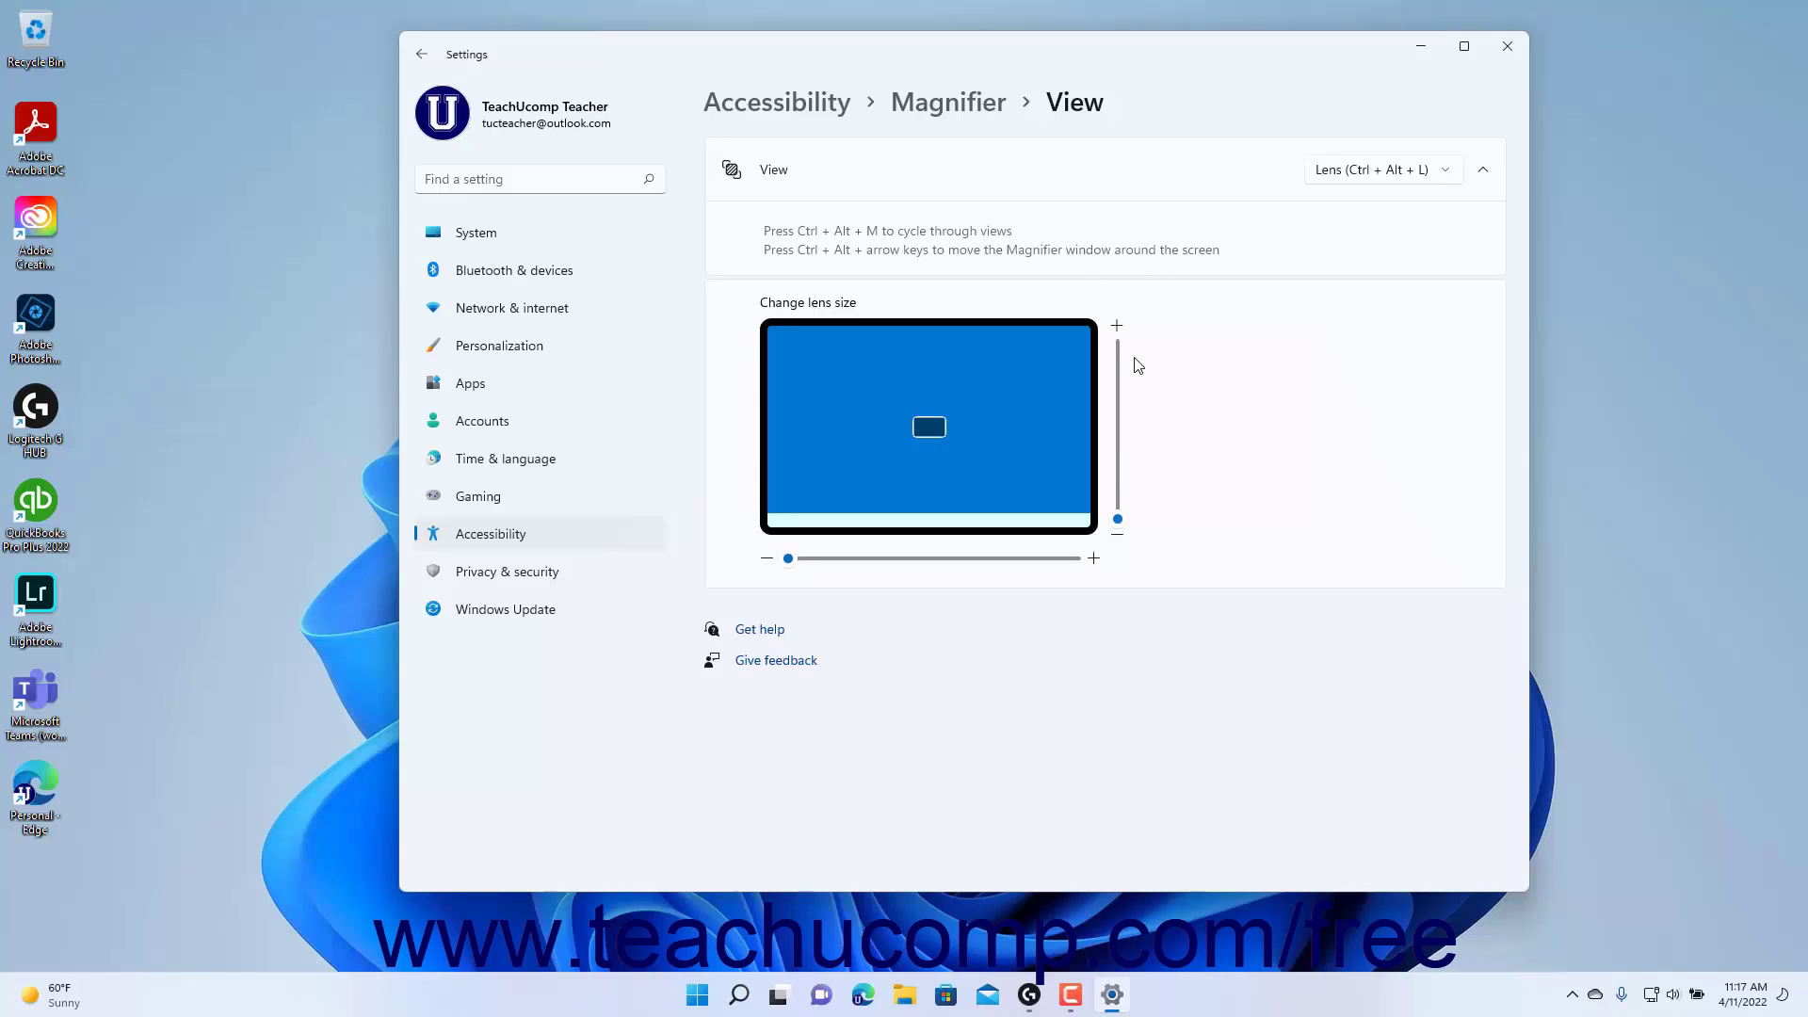
mouse_move(1120, 524)
left_mouse_down()
mouse_move(1123, 482)
mouse_move(1118, 522)
left_mouse_up()
left_click(1358, 171)
left_click(1356, 137)
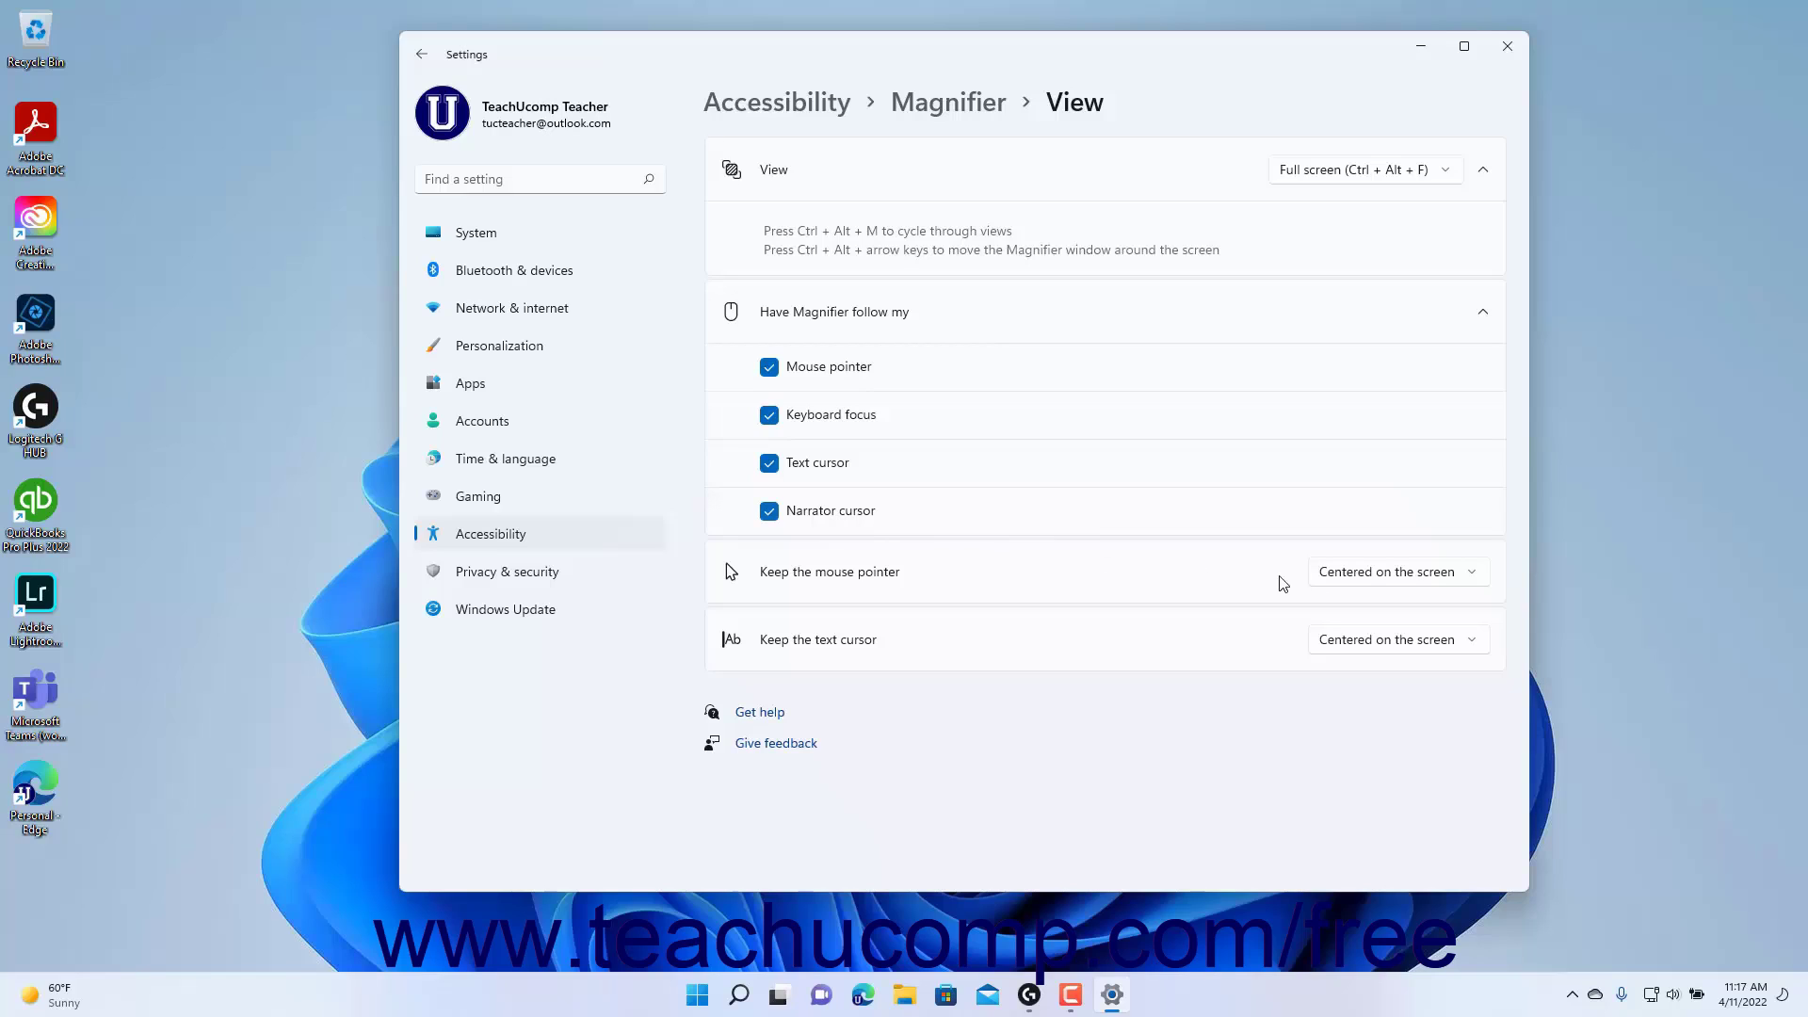
left_click(1385, 579)
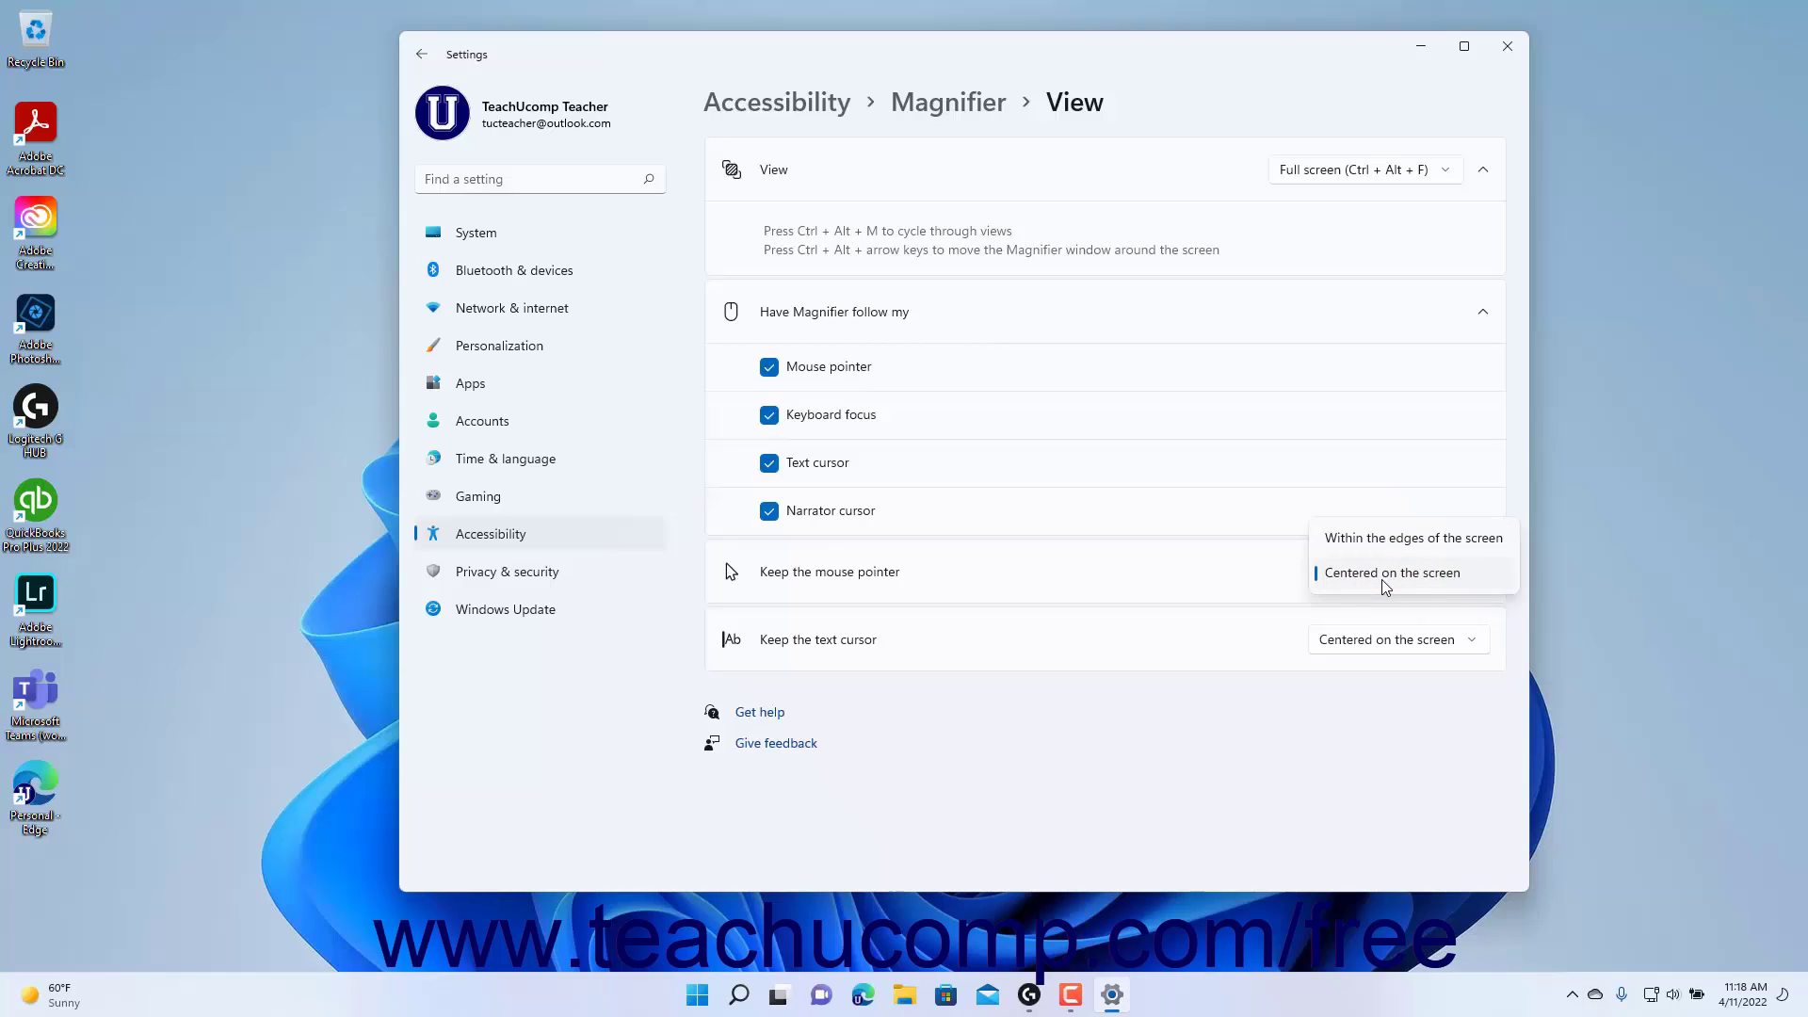
left_click(1384, 577)
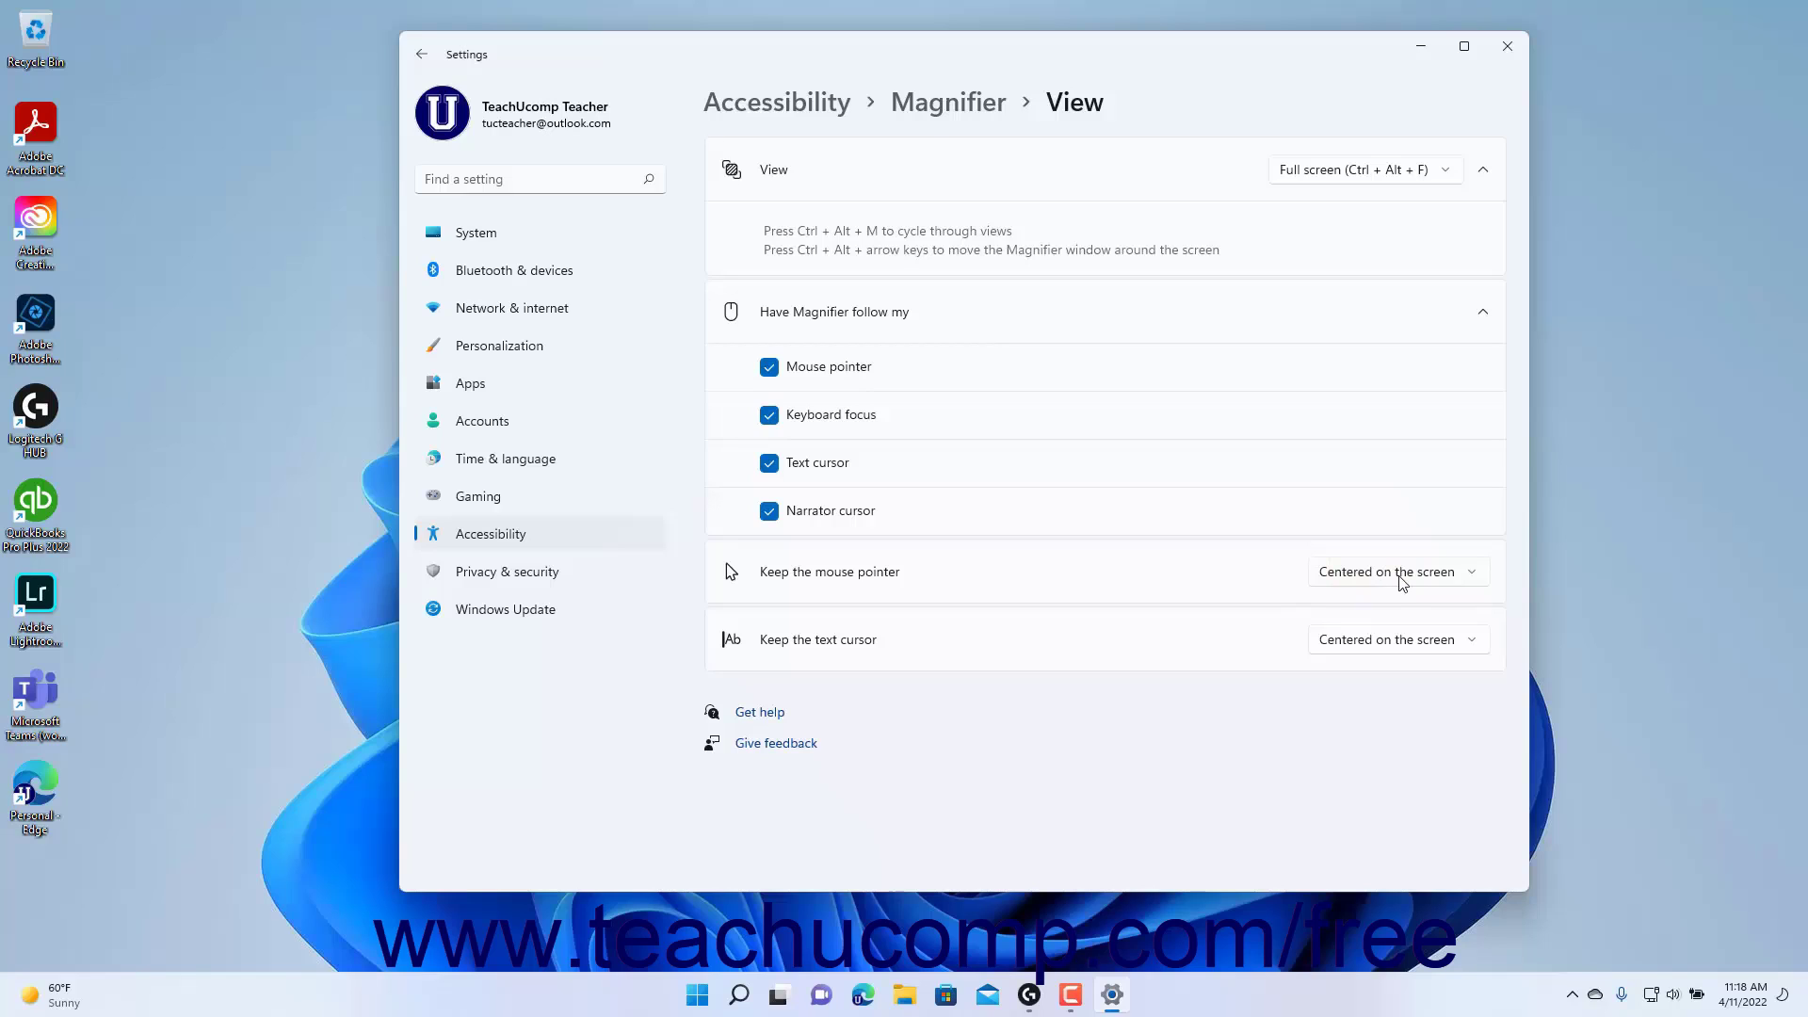
left_click(1401, 642)
left_click(1400, 642)
left_click(975, 113)
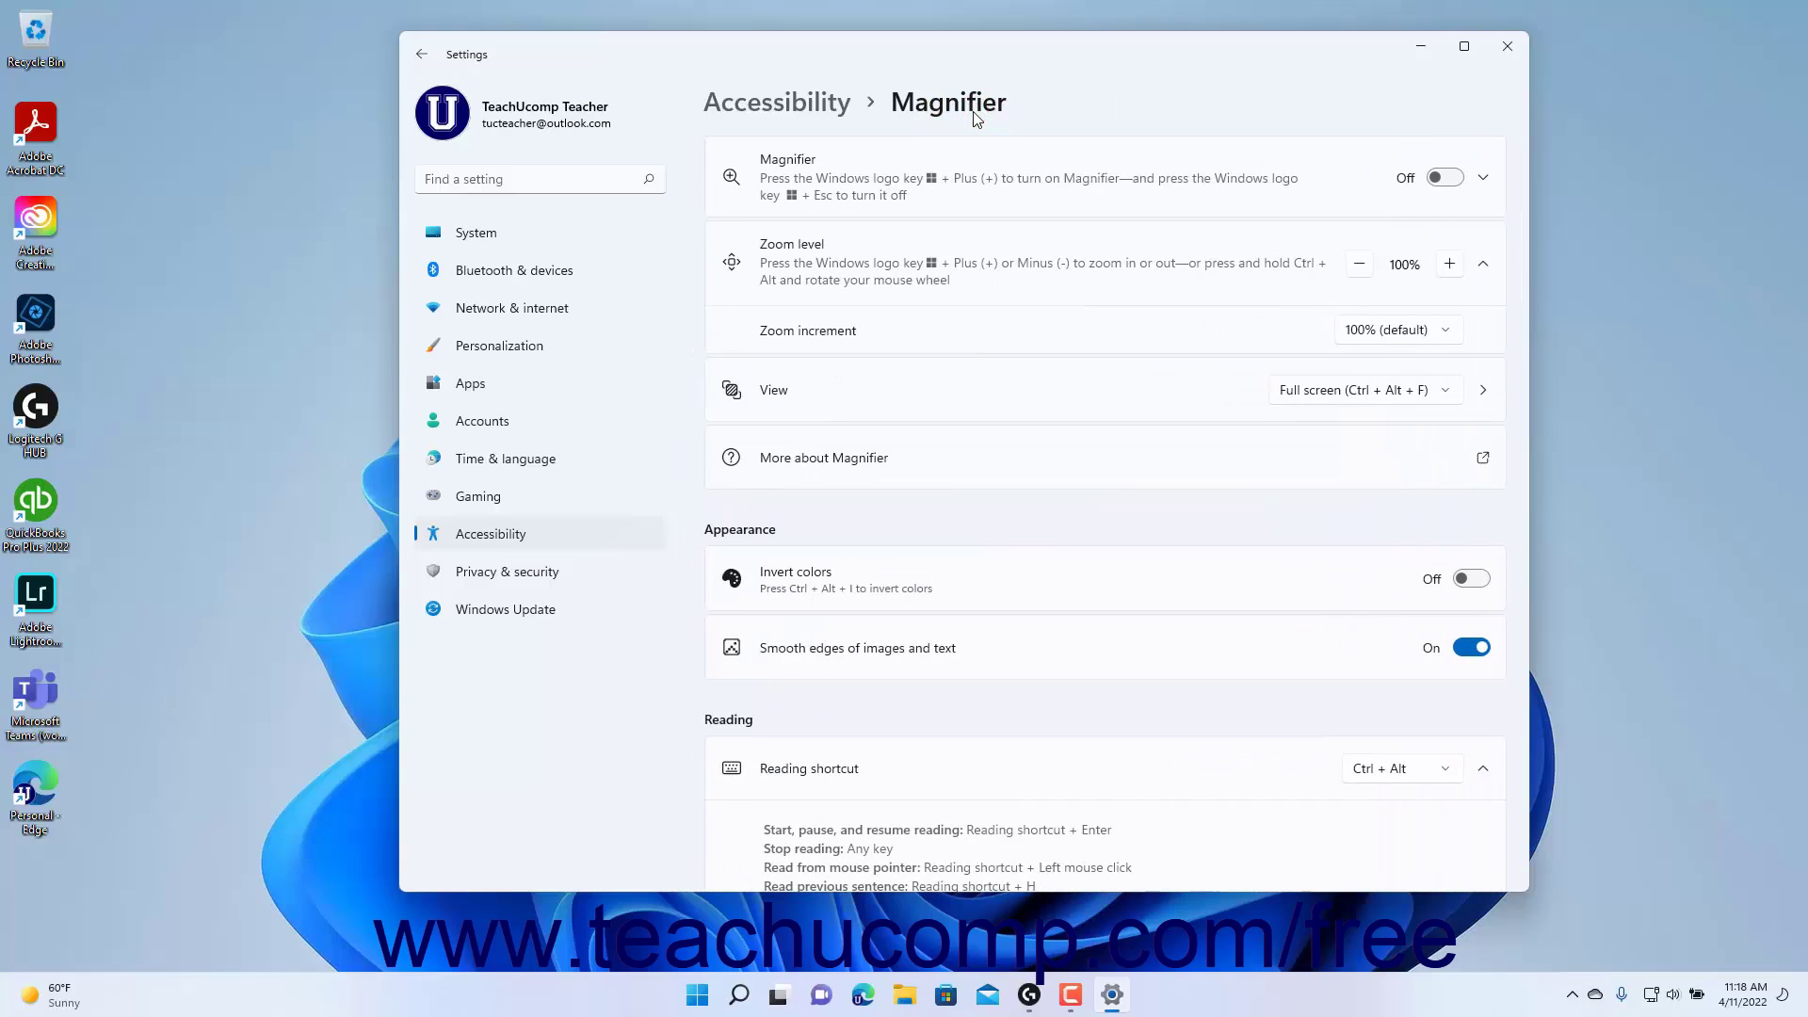
Toggle Invert colors on and back off in Magnifier's Appearance settings
left_click(1471, 581)
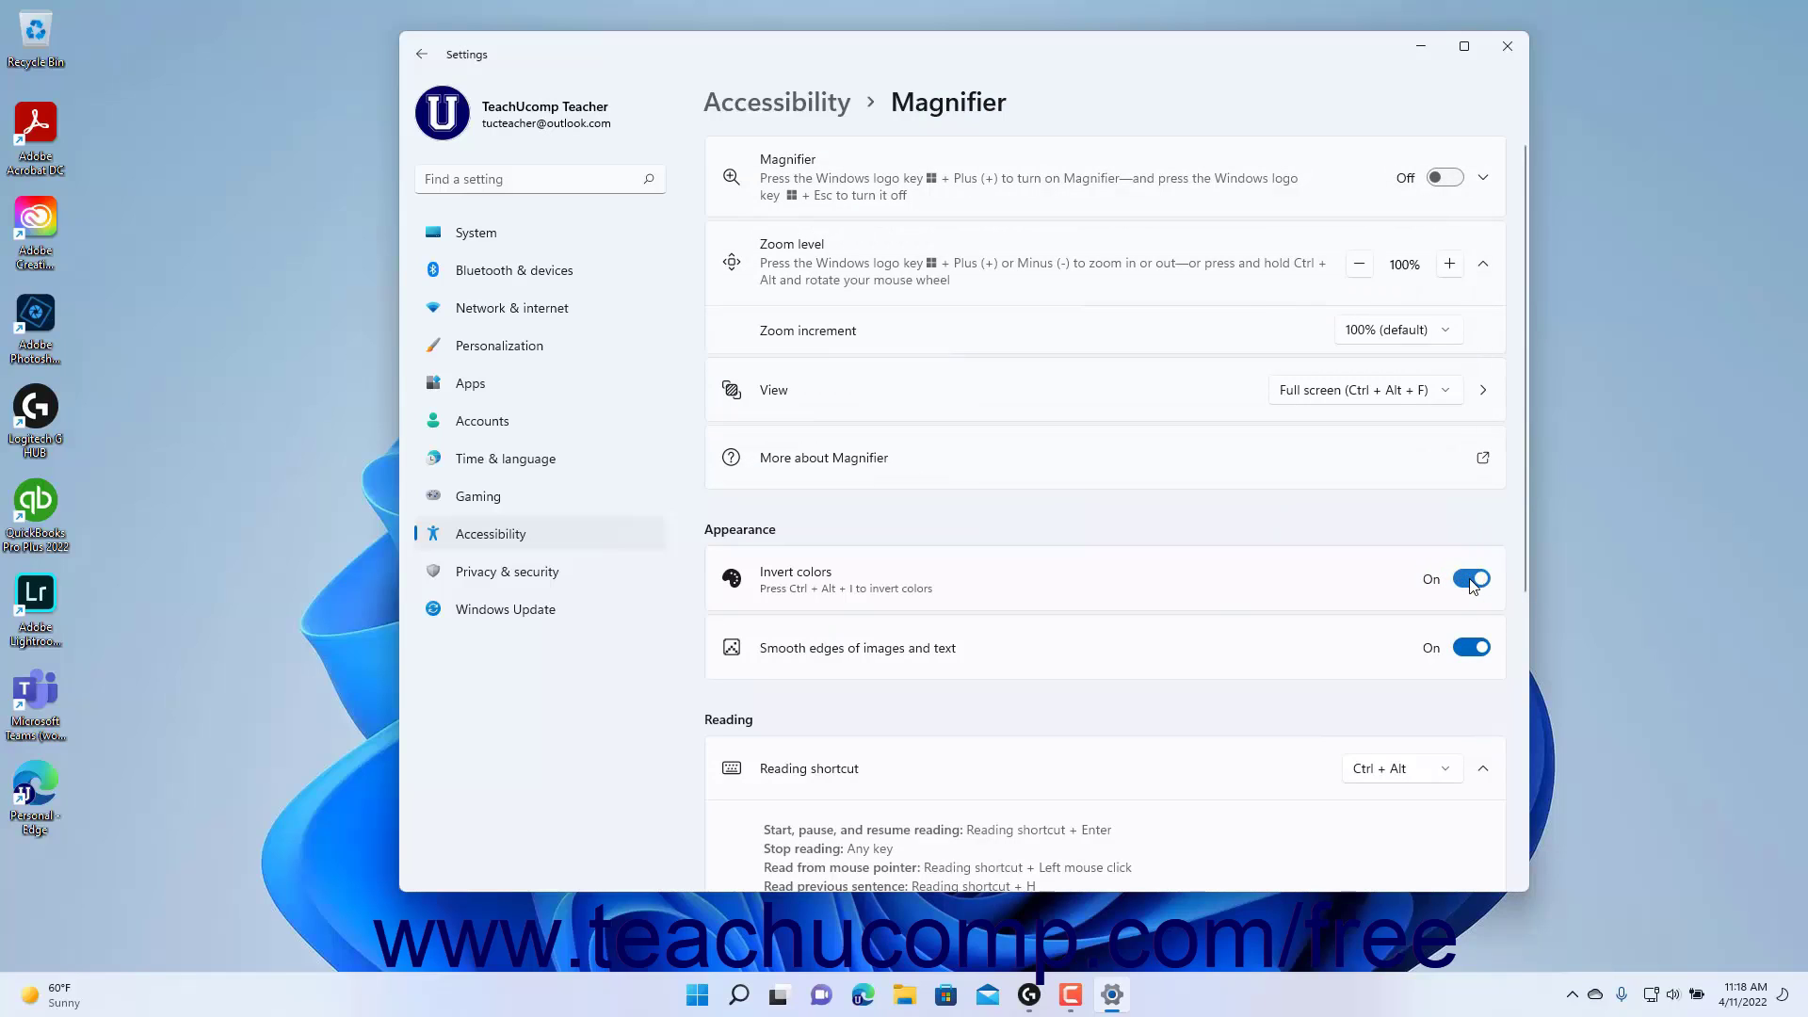
left_click(1473, 580)
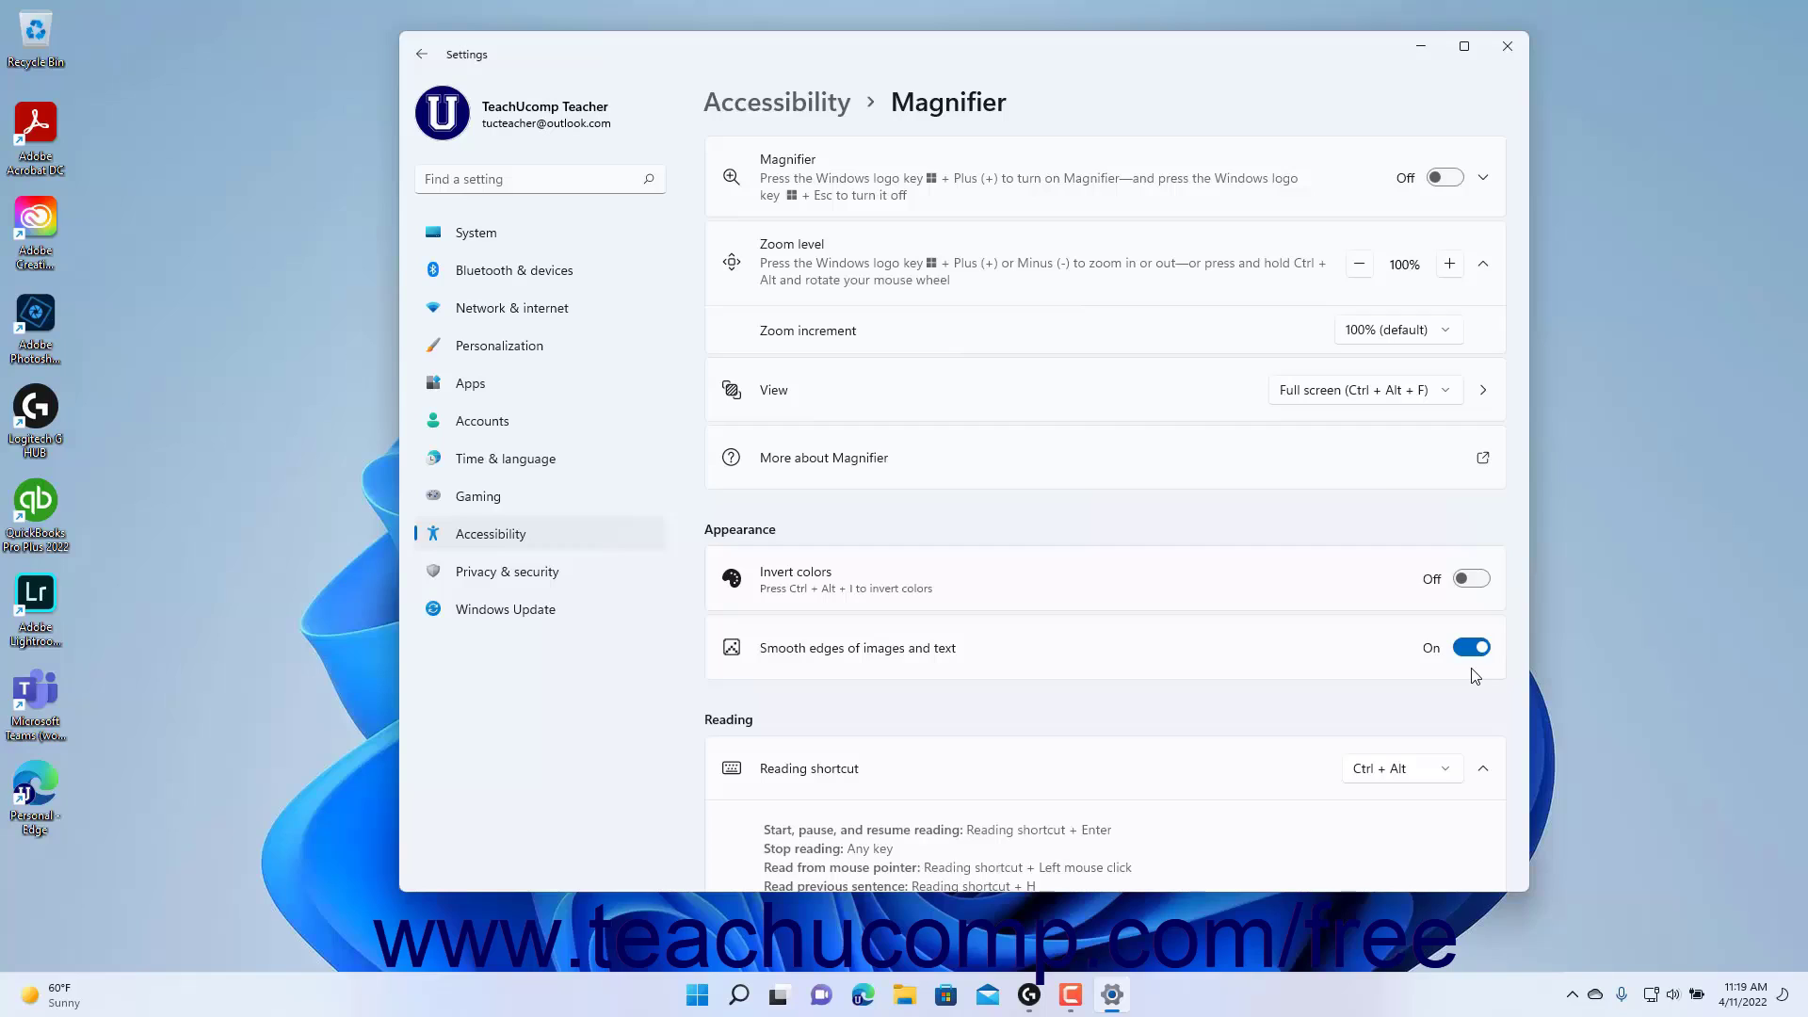
left_click(1446, 772)
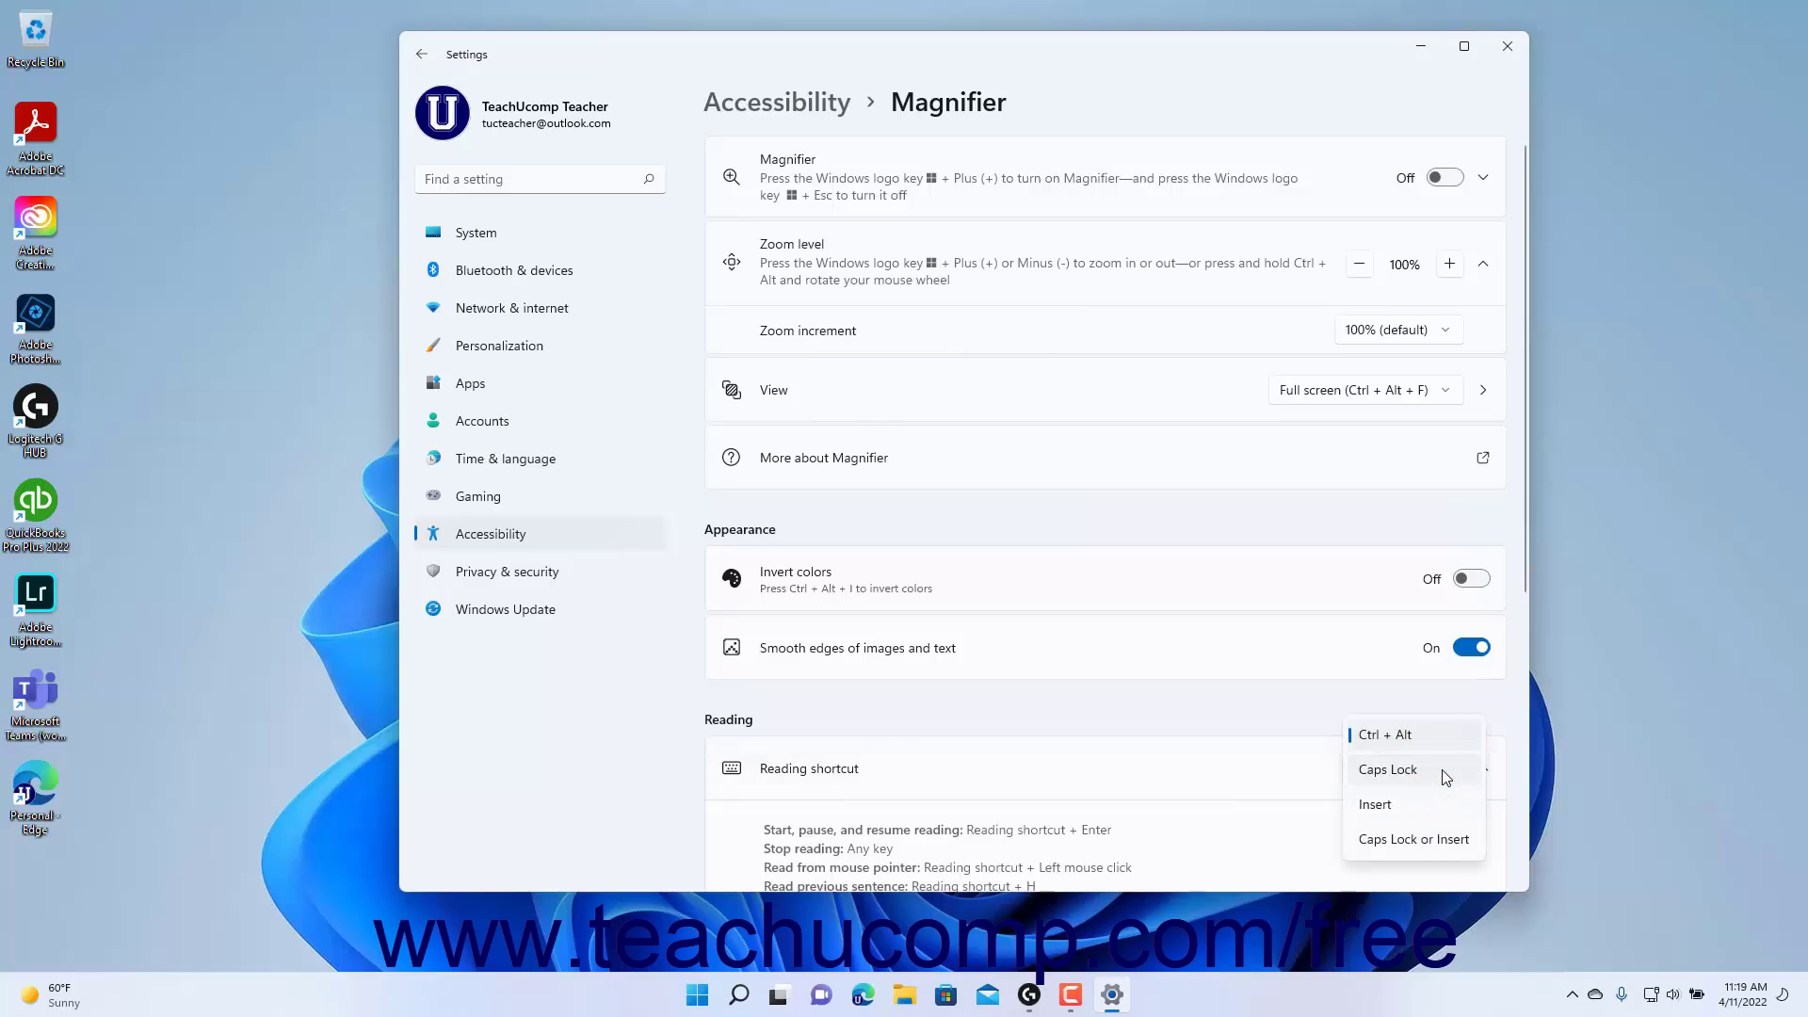
left_click(1238, 766)
scroll(1297, 754, "down", 3)
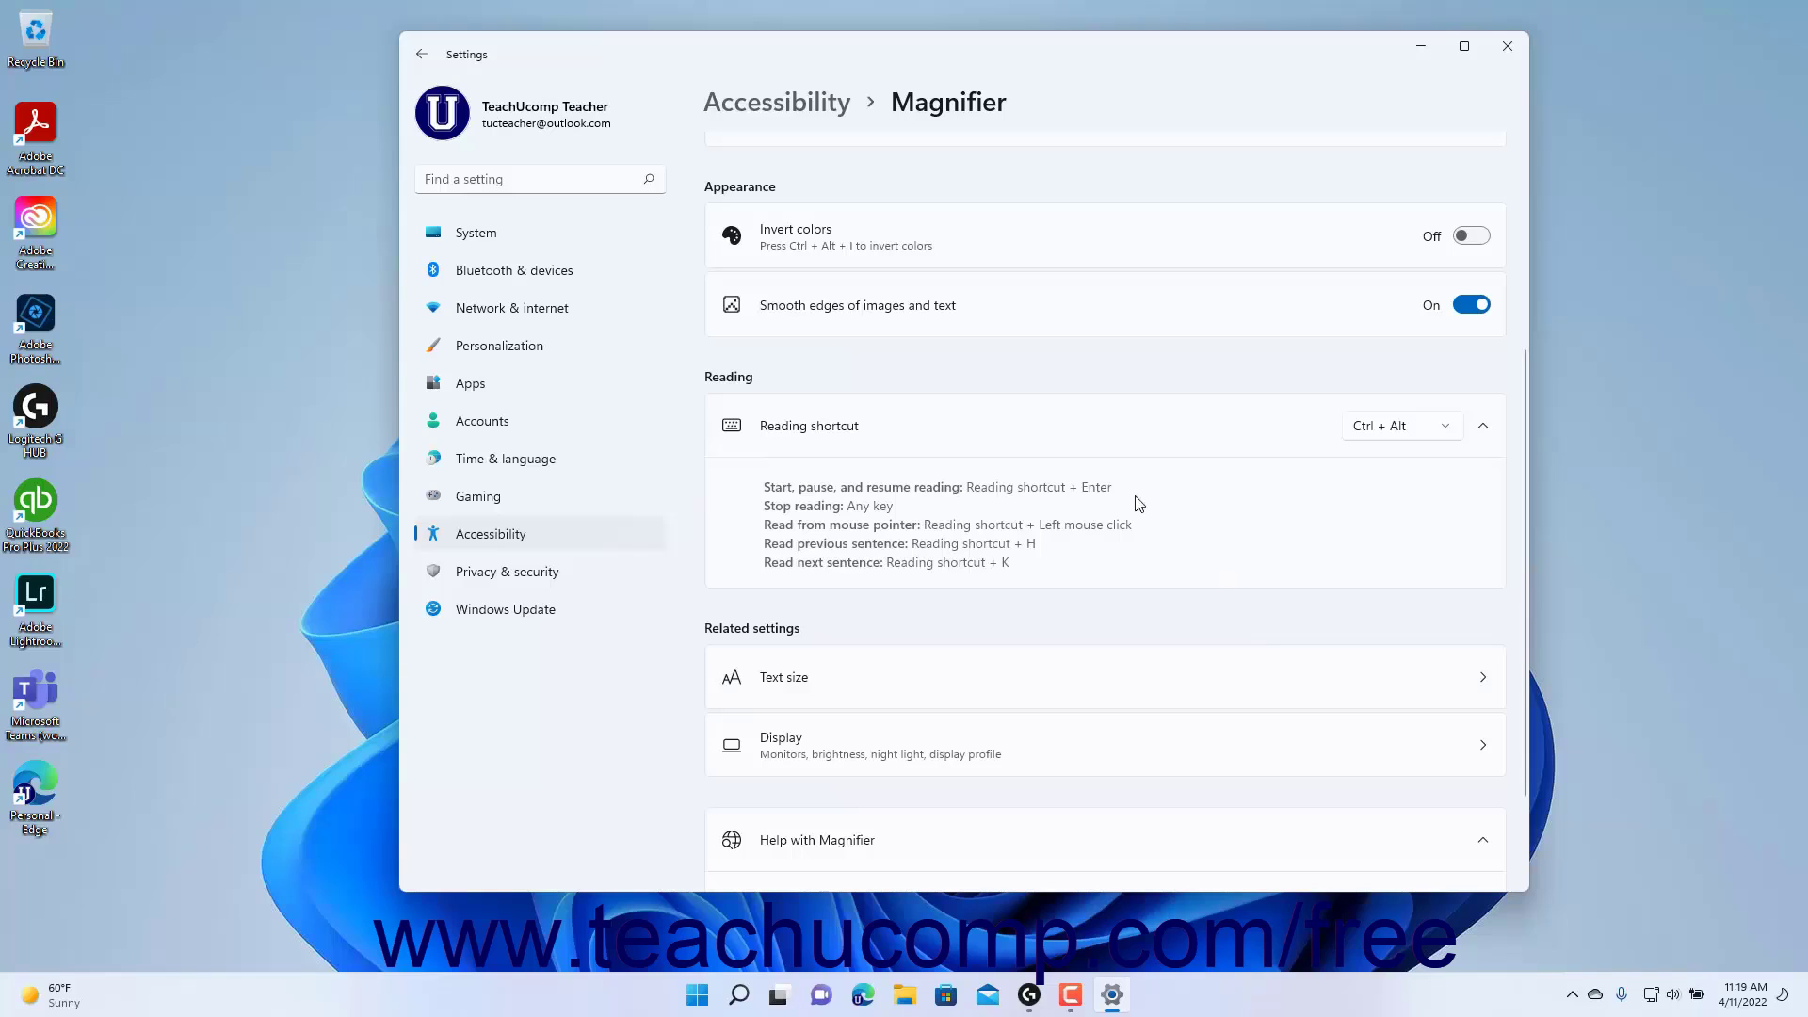
left_click(997, 430)
left_click(997, 430)
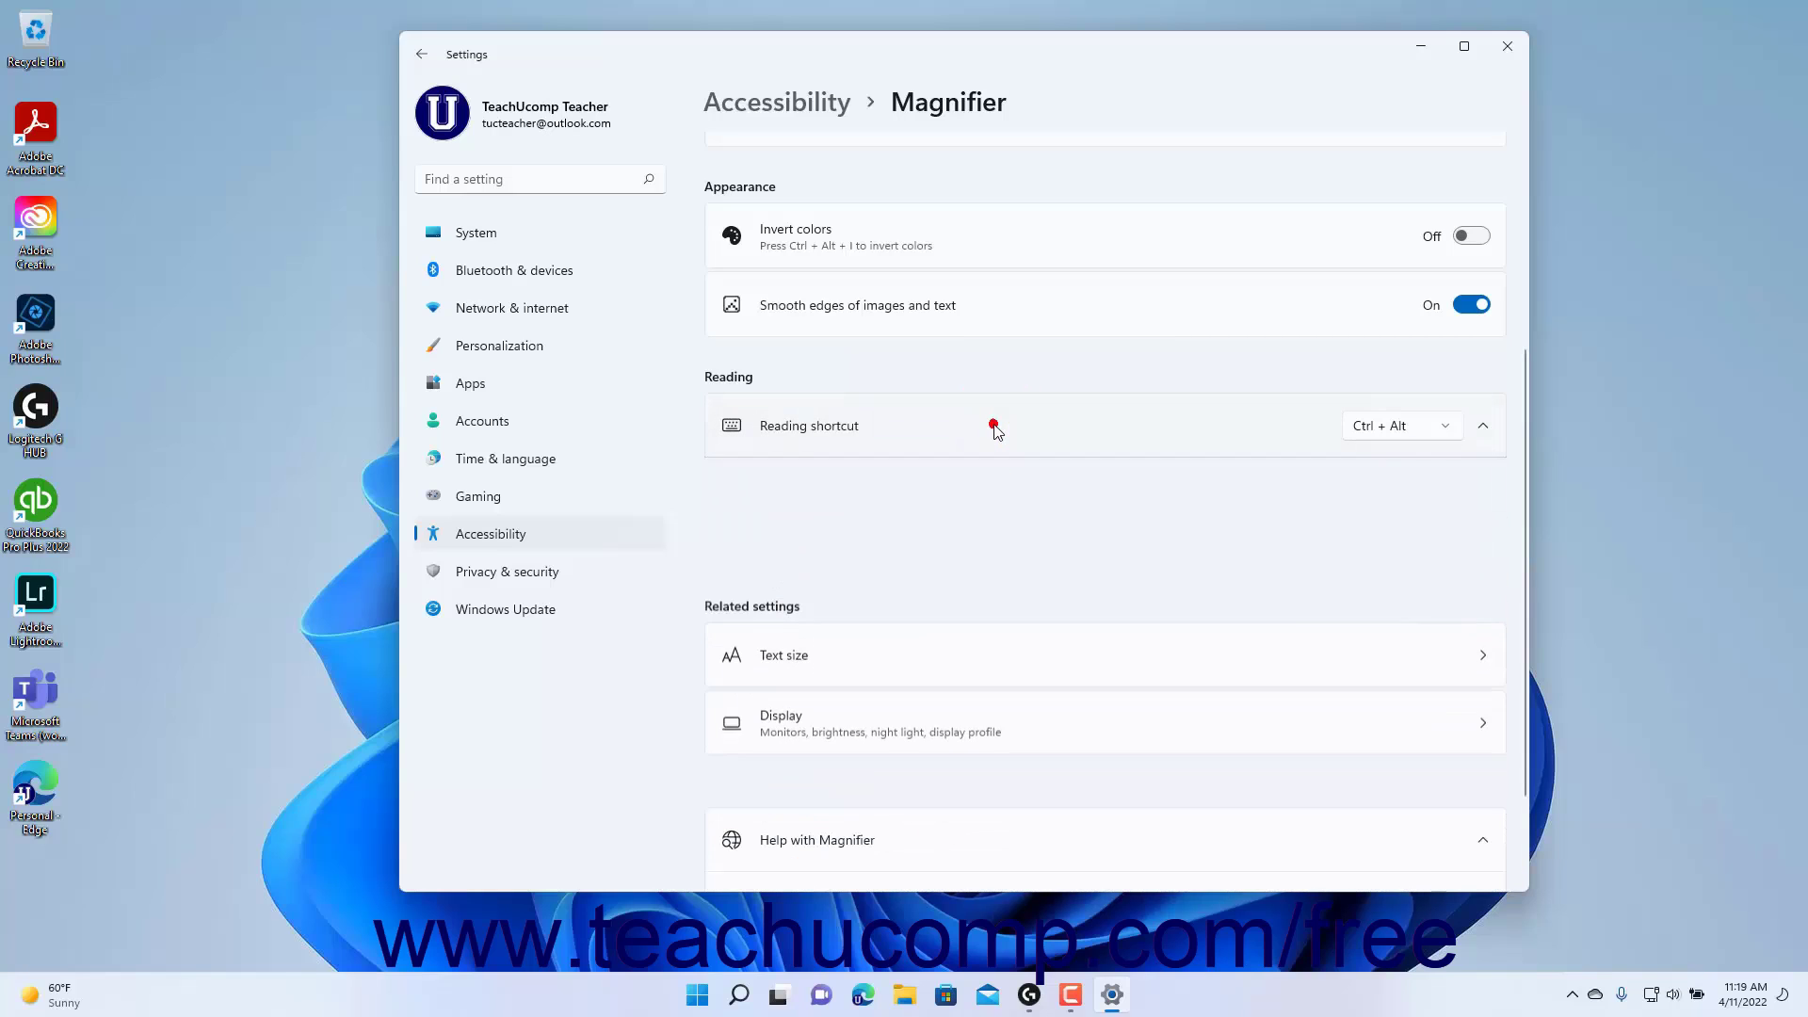